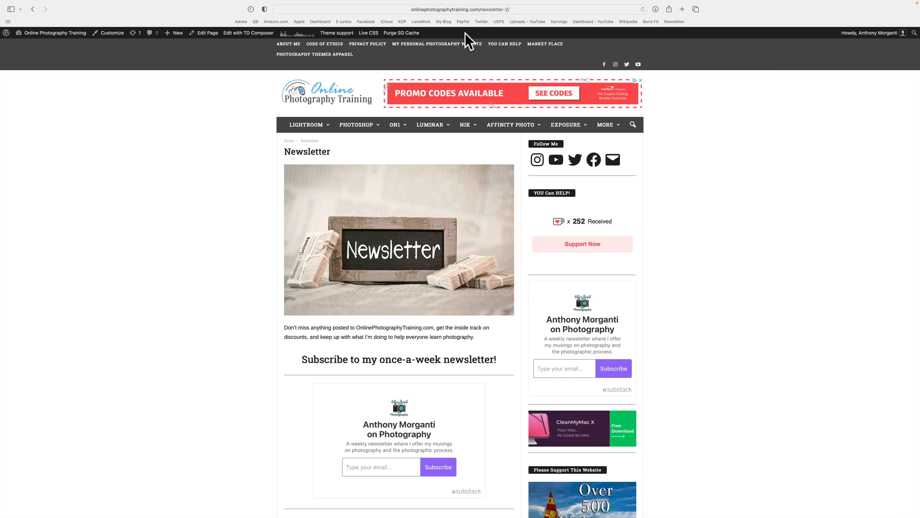
pyautogui.scroll(-2, 467, 39)
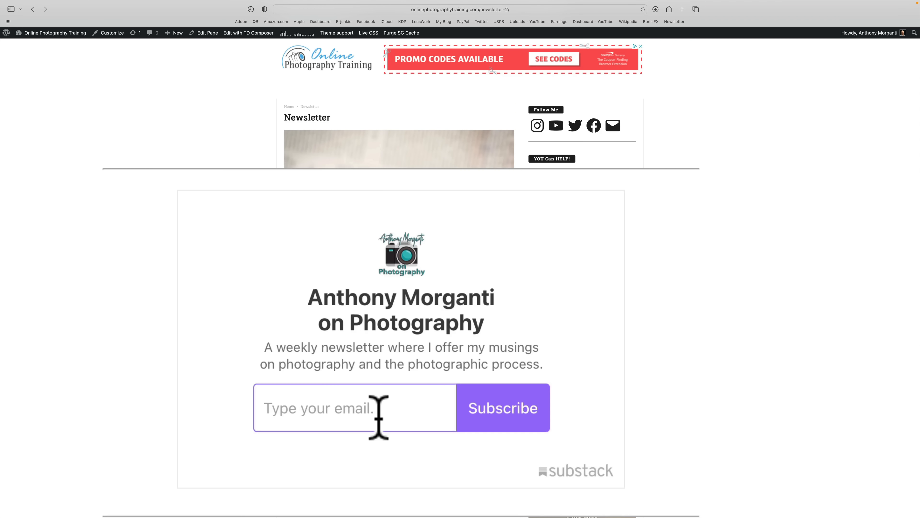
pyautogui.scroll(2, 209, 206)
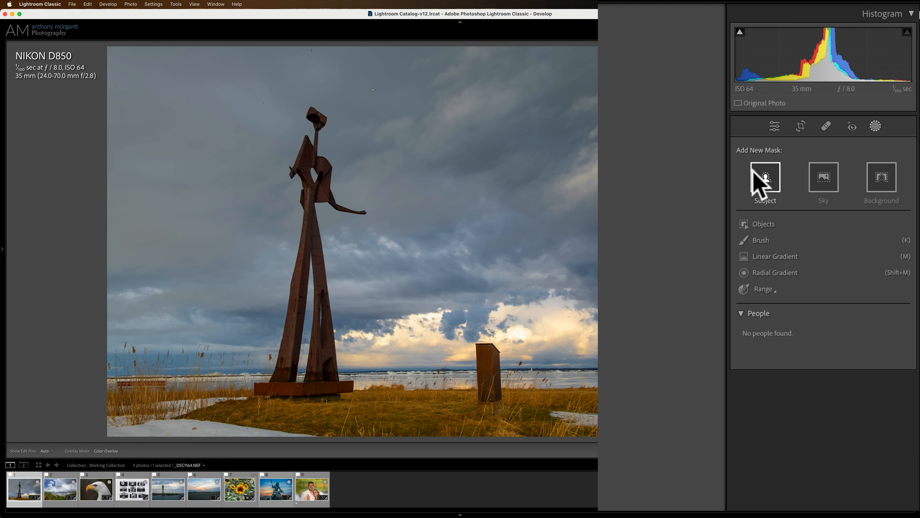
# Mask the sculpture with Select Subject, set exposure to 0.88, and raise texture, clarity and saturation to 21, 23 and 35
pyautogui.click(765, 181)
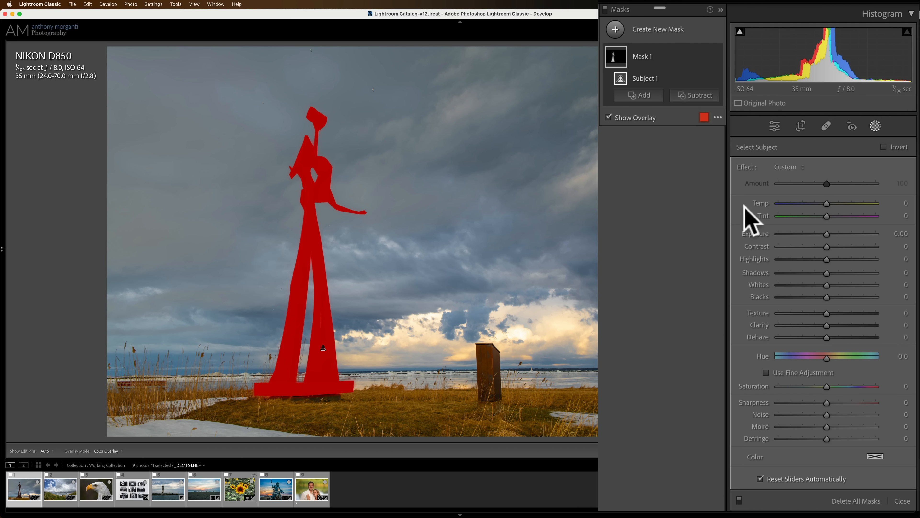
pyautogui.moveTo(827, 232); pyautogui.dragTo(839, 232)
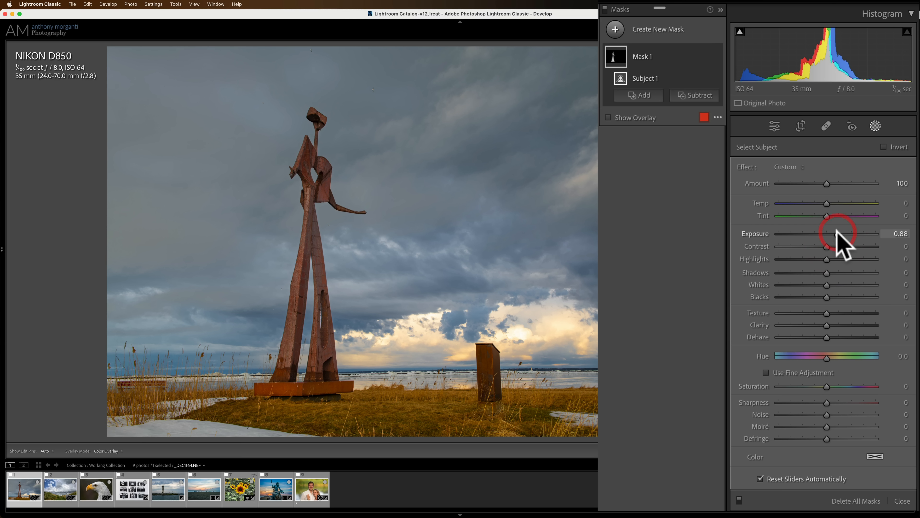
pyautogui.moveTo(830, 323); pyautogui.dragTo(837, 314)
pyautogui.moveTo(827, 386); pyautogui.dragTo(844, 384)
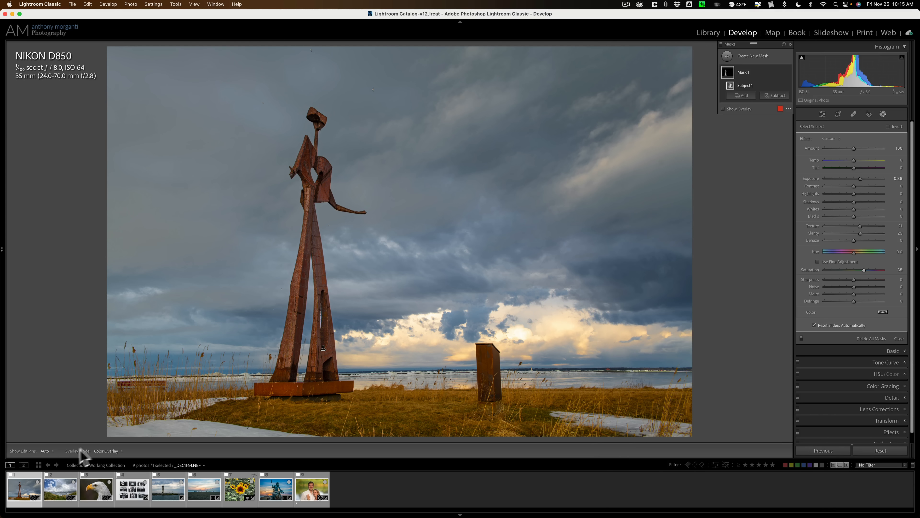
# In the windmill landscape photo, mask the sky with Select Sky, set contrast to 28, and raise texture, clarity and dehaze
pyautogui.click(57, 490)
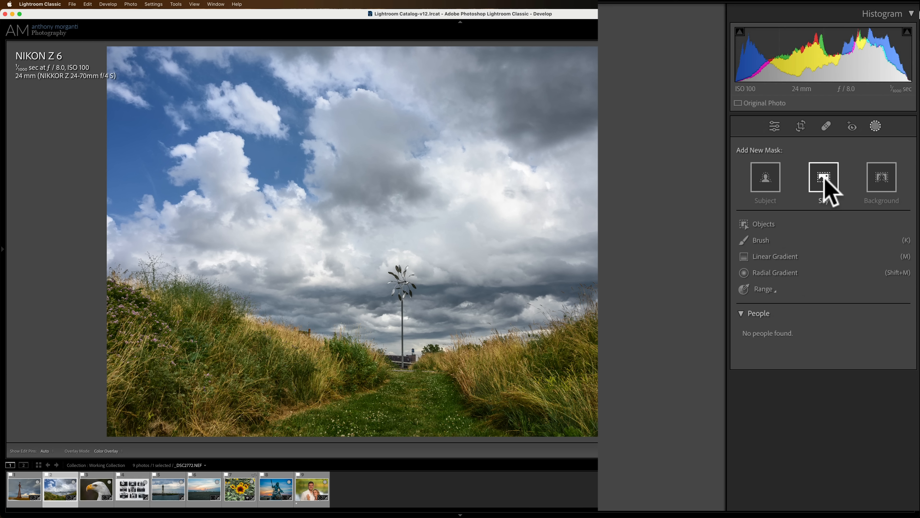
pyautogui.click(823, 178)
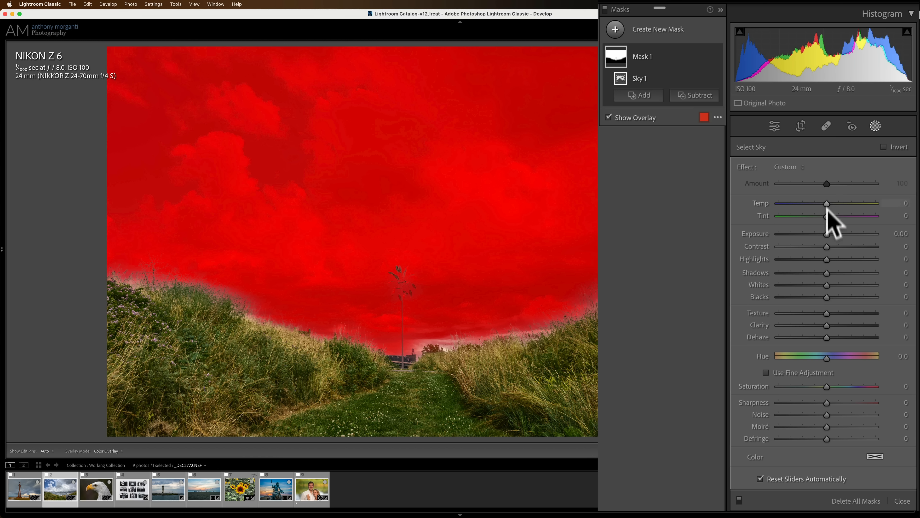
pyautogui.moveTo(825, 244); pyautogui.dragTo(858, 240)
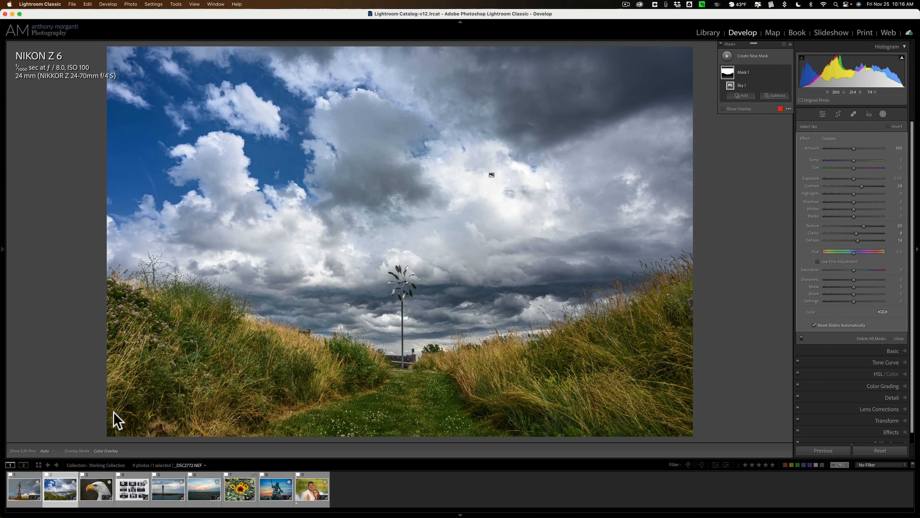
# In the eagle photo, mask the background with Select Background, set exposure to -4.00 and lower the highlights
pyautogui.click(97, 493)
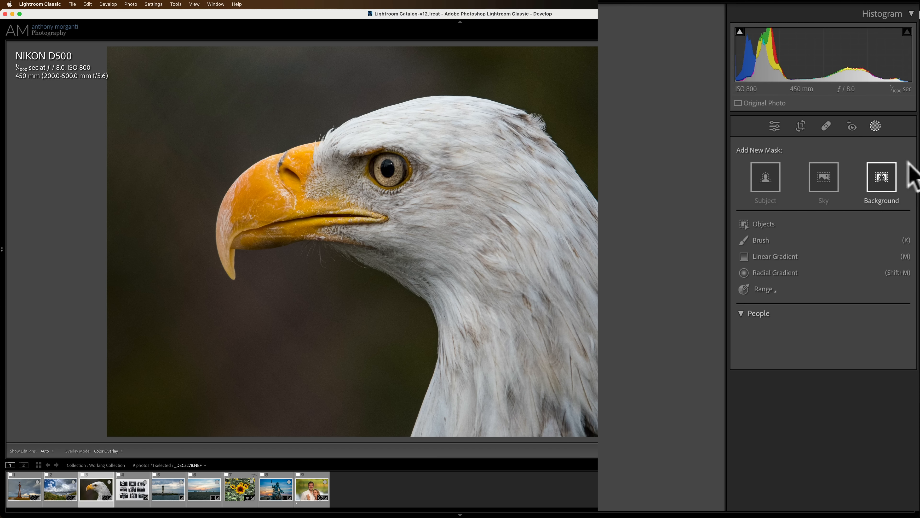
pyautogui.click(882, 178)
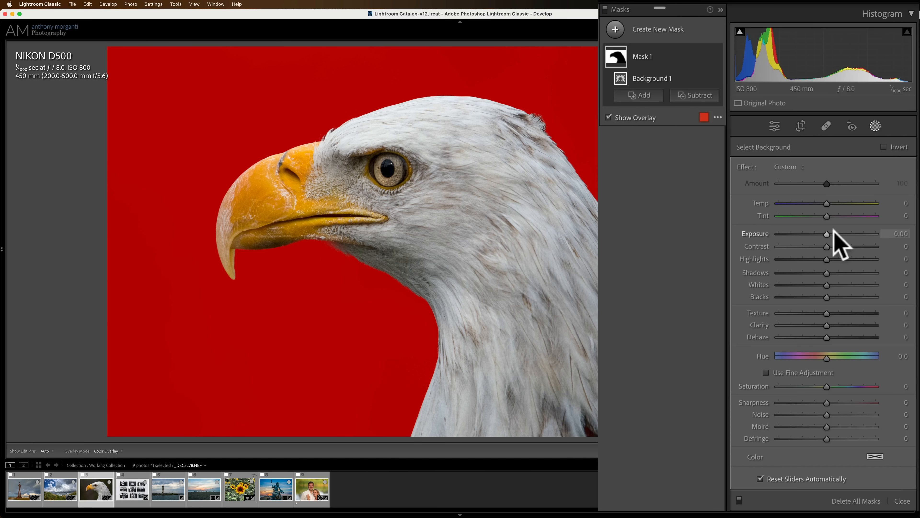
pyautogui.moveTo(857, 179); pyautogui.dragTo(780, 176)
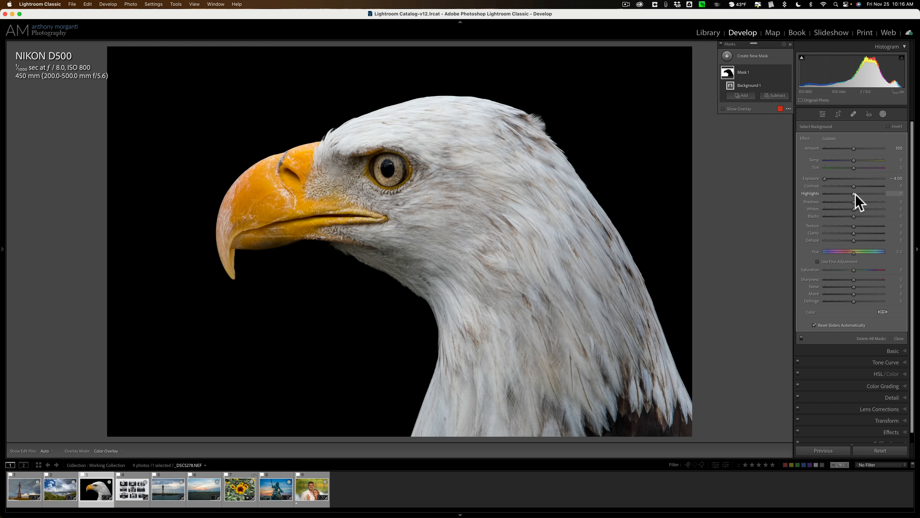
pyautogui.moveTo(854, 193); pyautogui.dragTo(733, 197)
# Revisit the sculpture, landscape and eagle photos, and open the photo of the nine vintage cameras
pyautogui.click(25, 490)
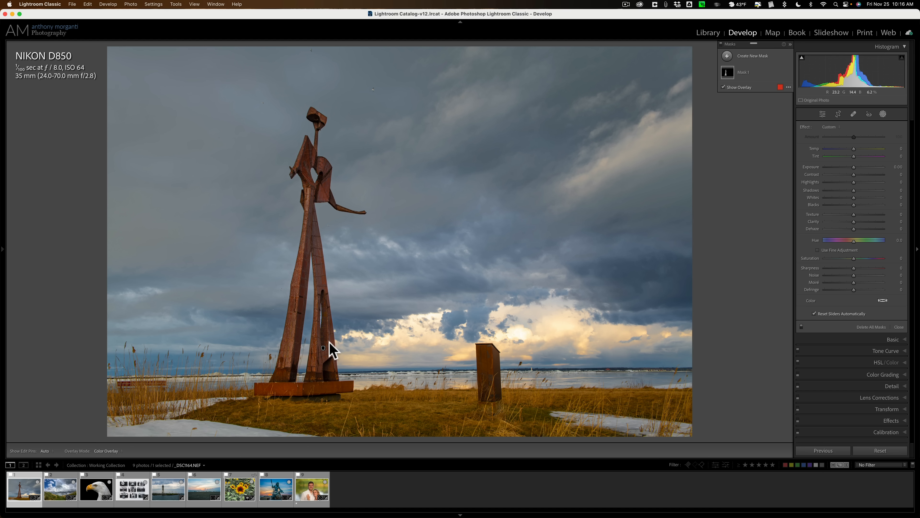
pyautogui.click(60, 492)
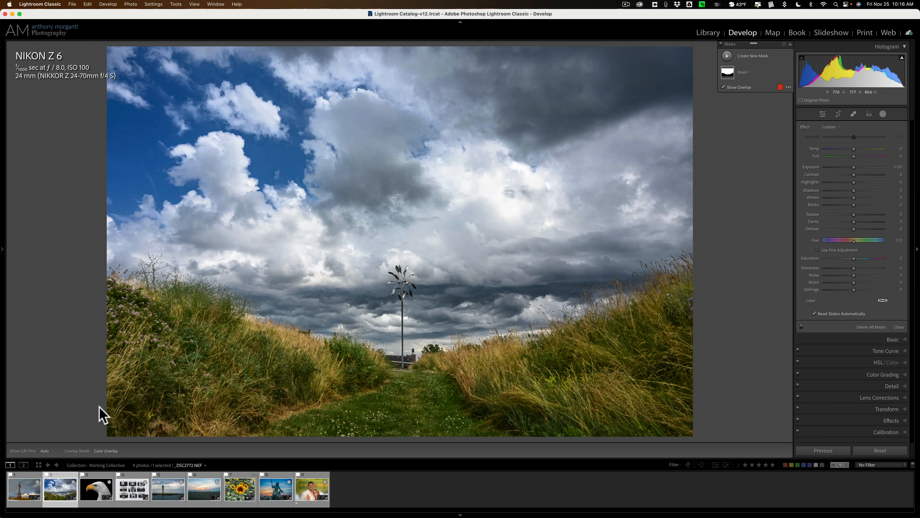
pyautogui.click(96, 489)
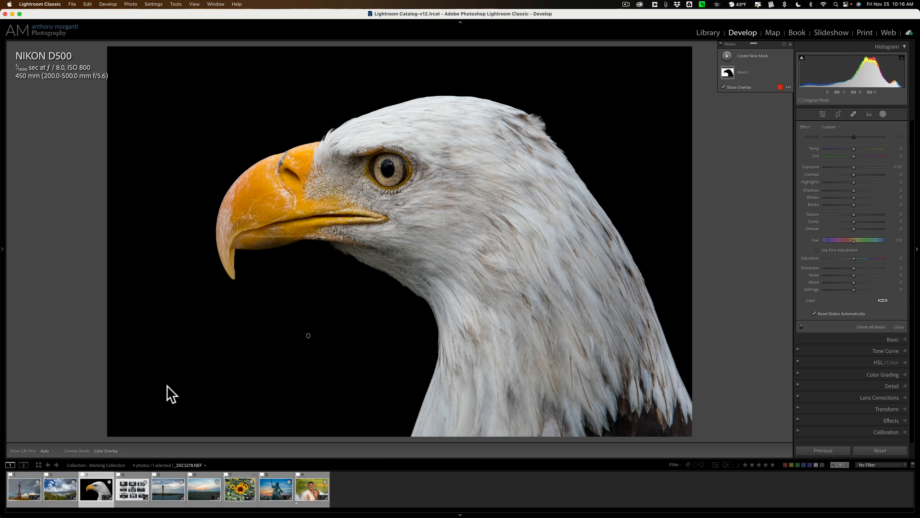
pyautogui.click(132, 495)
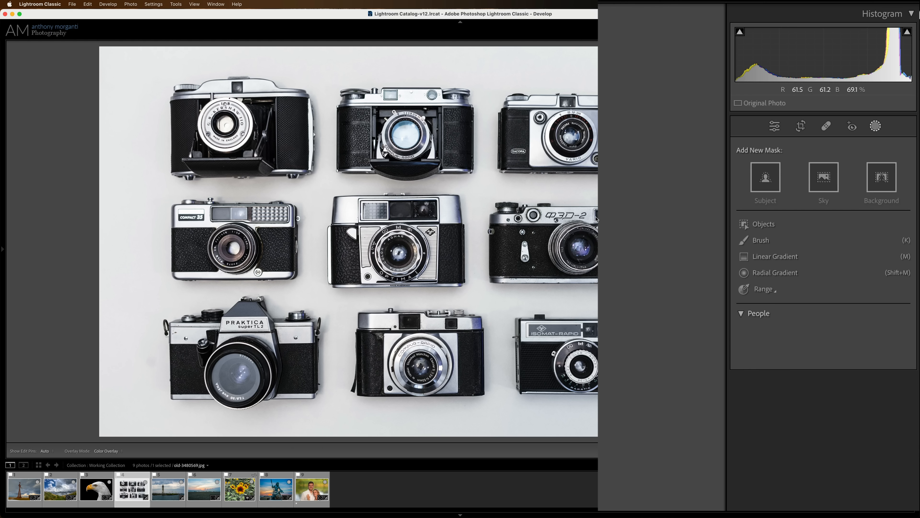
# Try masking the centre camera with an Objects brush selection, and delete all masks from the photo
pyautogui.click(764, 225)
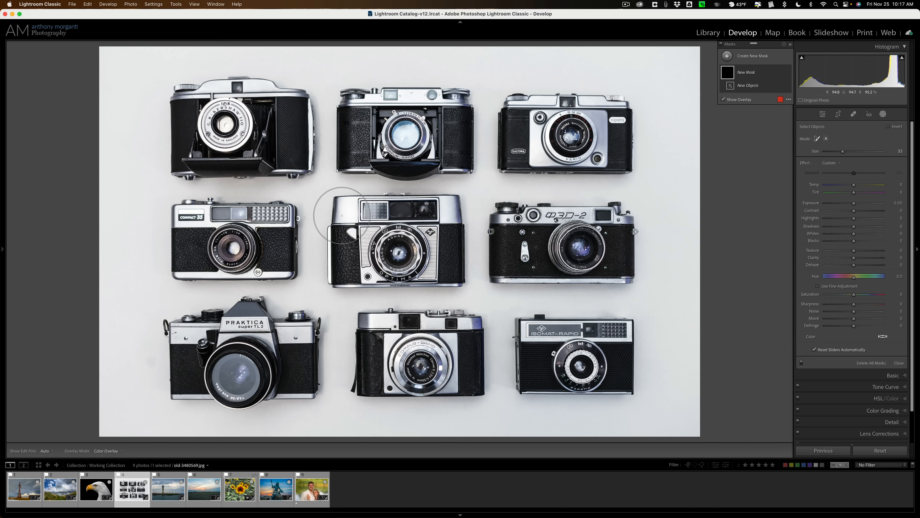
pyautogui.press('[')
pyautogui.press('[')
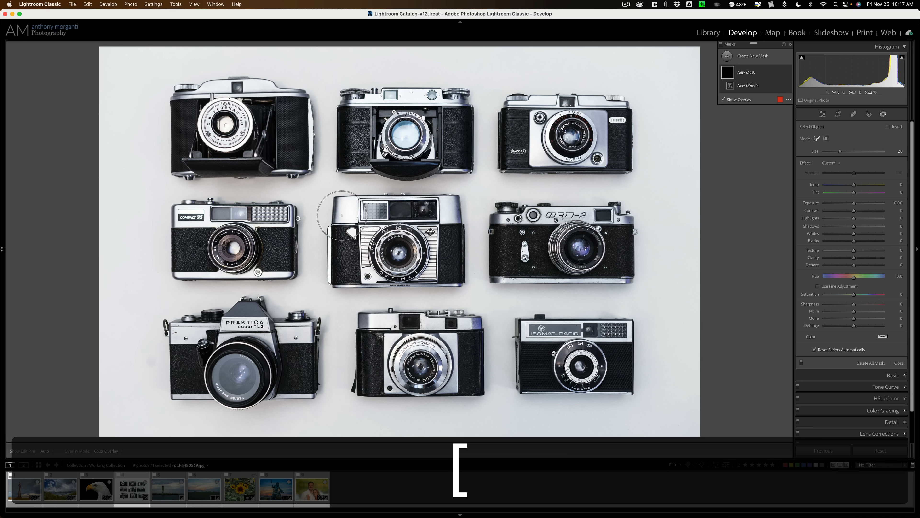
pyautogui.press(']')
pyautogui.press(']')
pyautogui.press(']')
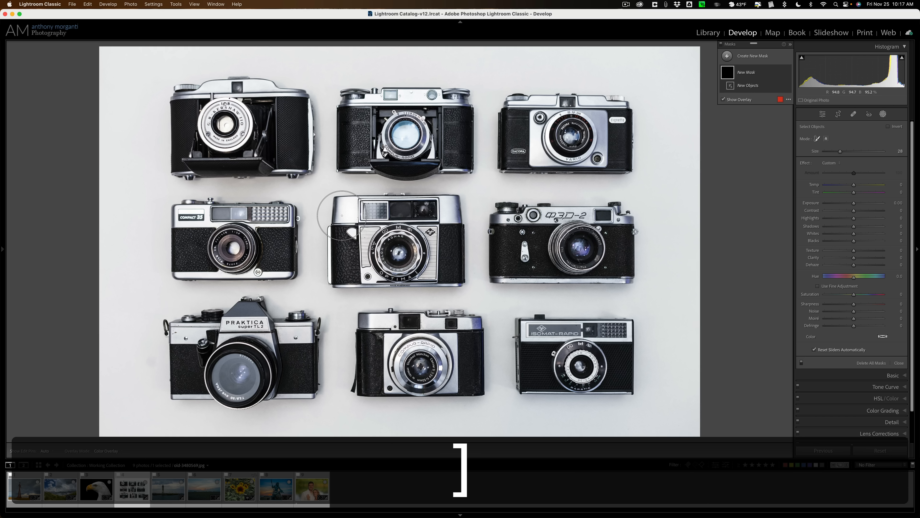
pyautogui.moveTo(341, 215)
pyautogui.mouseDown()
pyautogui.moveTo(446, 214)
pyautogui.moveTo(440, 230)
pyautogui.moveTo(346, 240)
pyautogui.moveTo(366, 253)
pyautogui.moveTo(442, 258)
pyautogui.moveTo(444, 267)
pyautogui.moveTo(365, 267)
pyautogui.mouseUp()
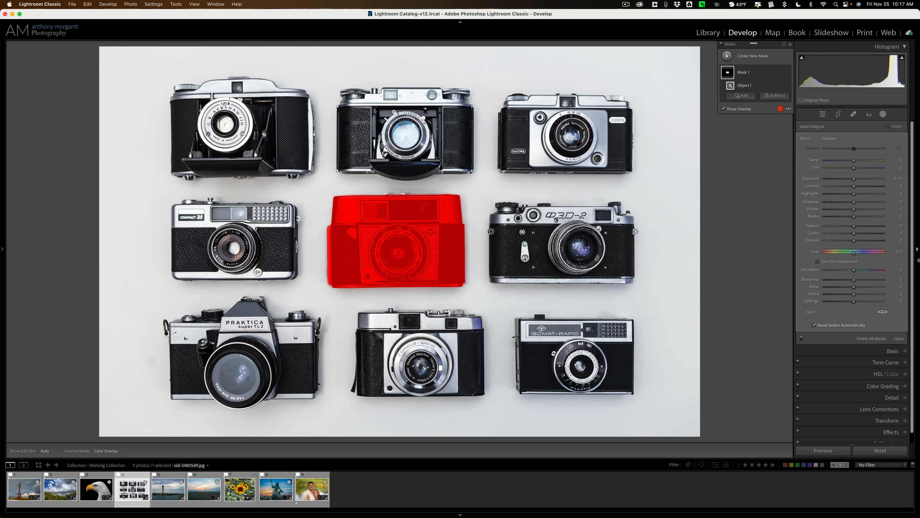
pyautogui.click(867, 337)
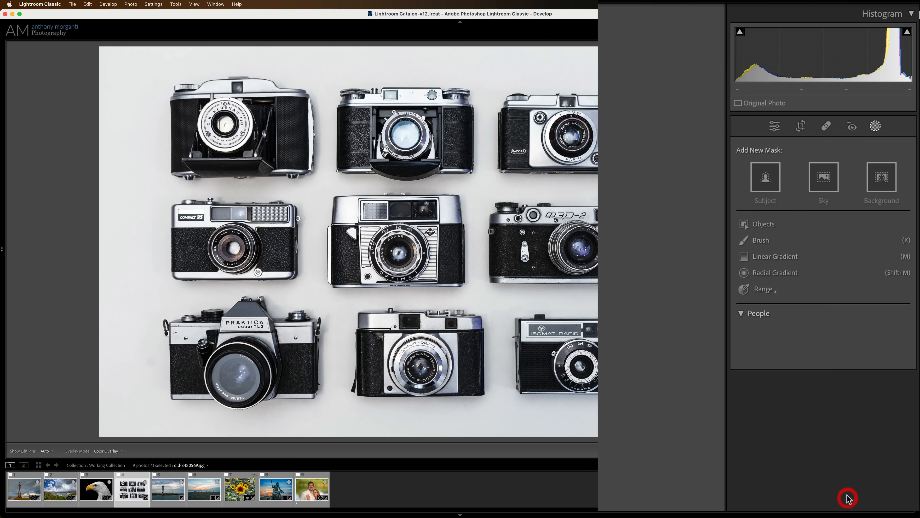
# Mask the upper-right camera with an Objects rectangle selection, set its exposure to 0.73, and raise texture and clarity
pyautogui.click(770, 223)
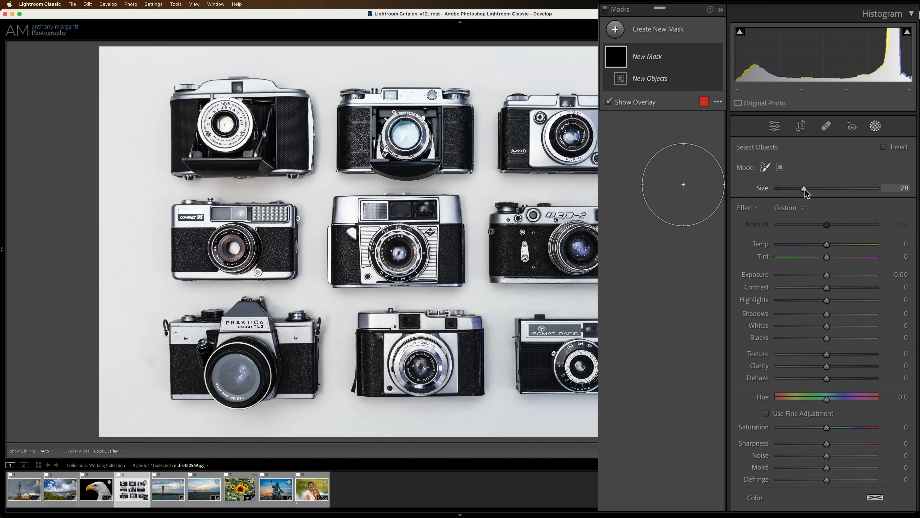
pyautogui.moveTo(804, 188)
pyautogui.mouseDown()
pyautogui.moveTo(787, 189)
pyautogui.moveTo(824, 189)
pyautogui.moveTo(784, 187)
pyautogui.moveTo(804, 187)
pyautogui.mouseUp()
pyautogui.click(781, 168)
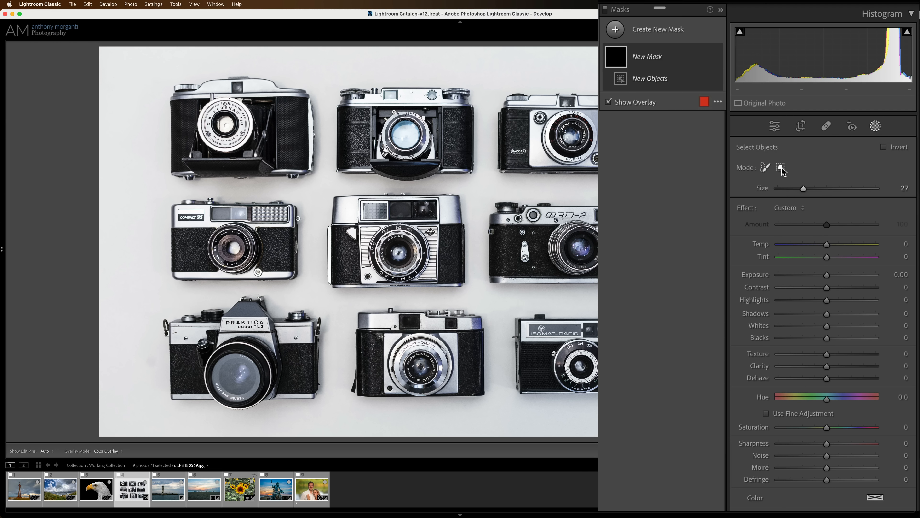
pyautogui.click(782, 168)
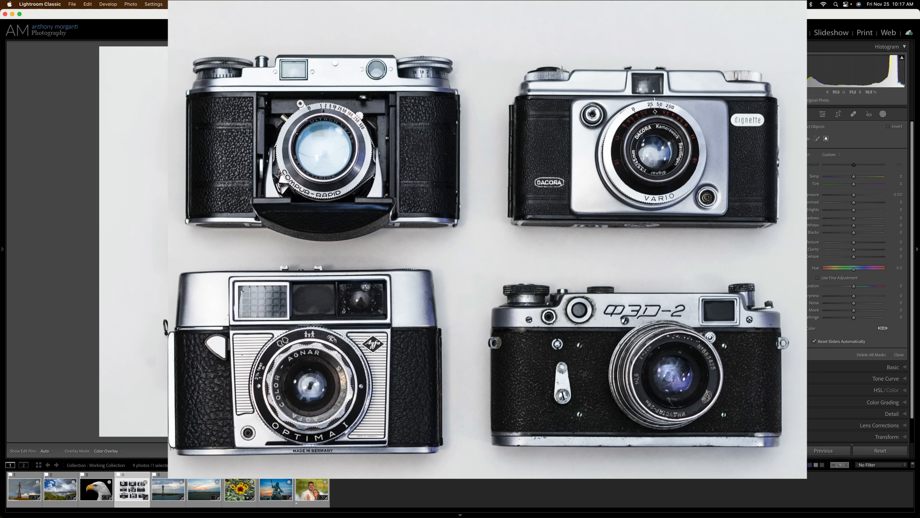
pyautogui.moveTo(492, 49); pyautogui.dragTo(799, 248)
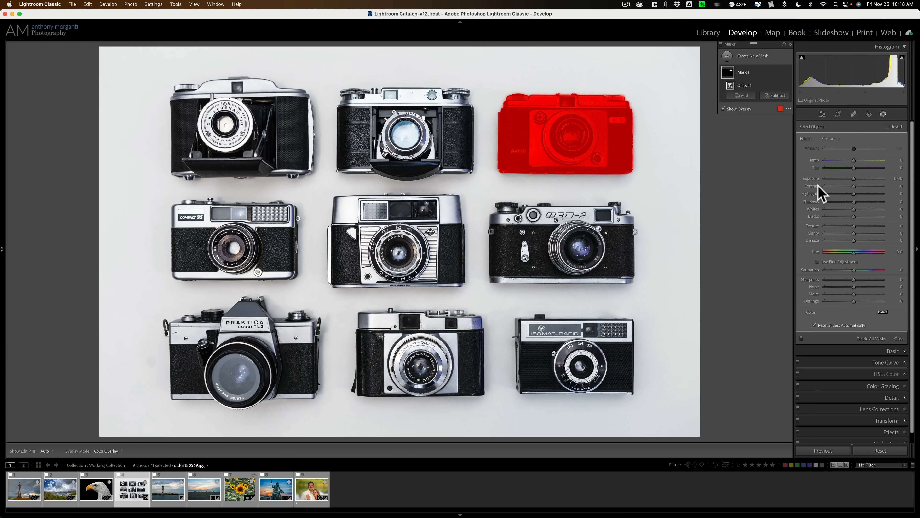
pyautogui.moveTo(854, 177); pyautogui.dragTo(857, 178)
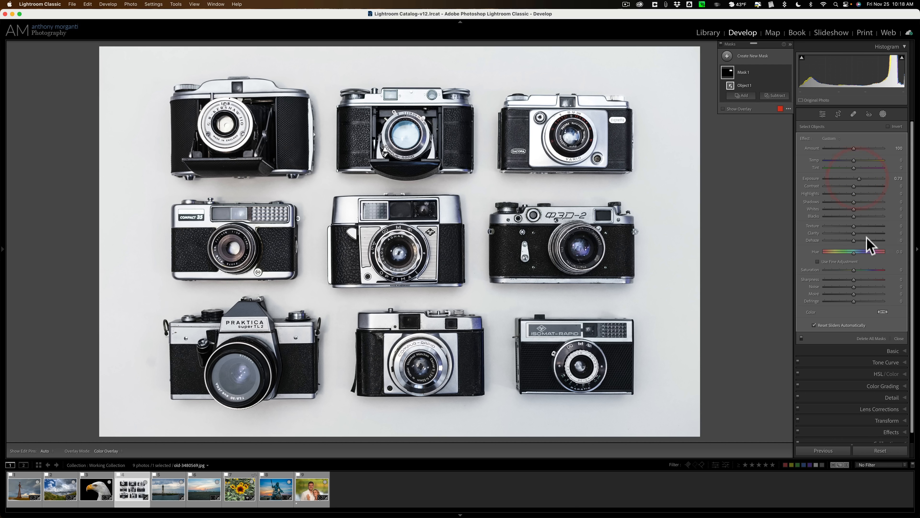
pyautogui.moveTo(859, 226); pyautogui.dragTo(871, 233)
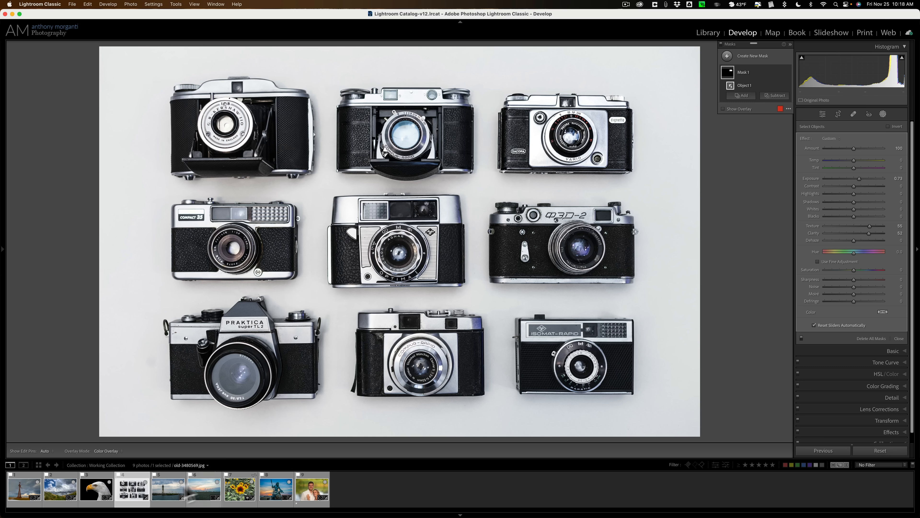
# Open the lighthouse photo and start a Brush mask, enlarging the brush to size 10
pyautogui.click(169, 493)
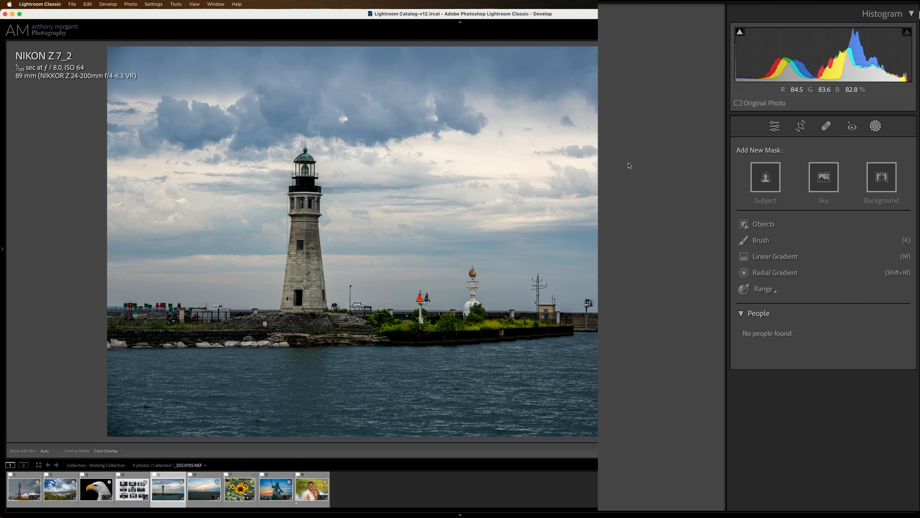
pyautogui.click(767, 243)
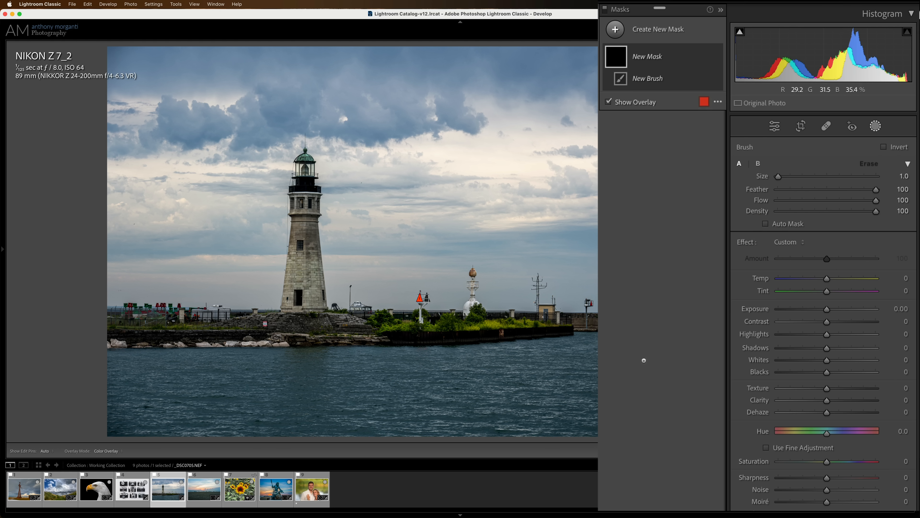
pyautogui.press(']')
pyautogui.press(']')
pyautogui.press(']')
pyautogui.press('[')
pyautogui.press('[')
pyautogui.press('[')
pyautogui.press('[')
pyautogui.press(']')
pyautogui.press(']')
pyautogui.press(']')
pyautogui.press('[')
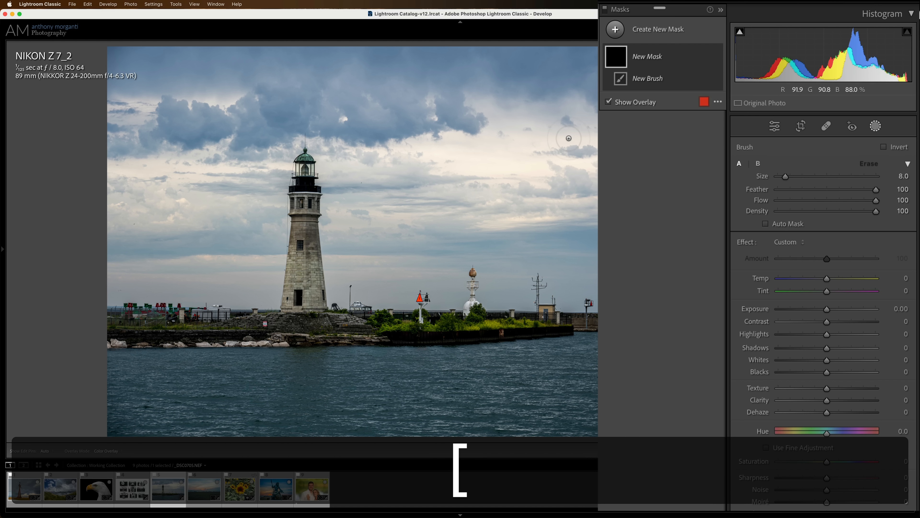
pyautogui.press(']')
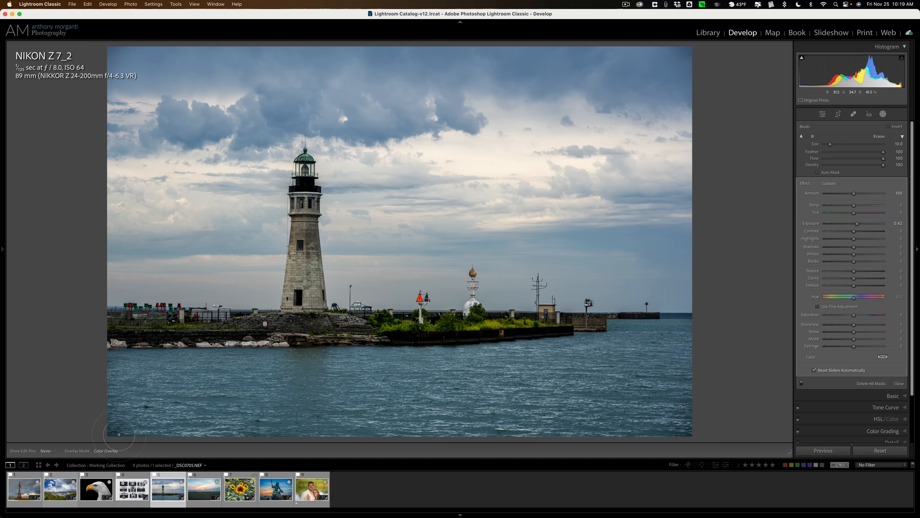
# Bring back the edit pins and the mask list, and delete all masks on the lighthouse photo
pyautogui.press('h')
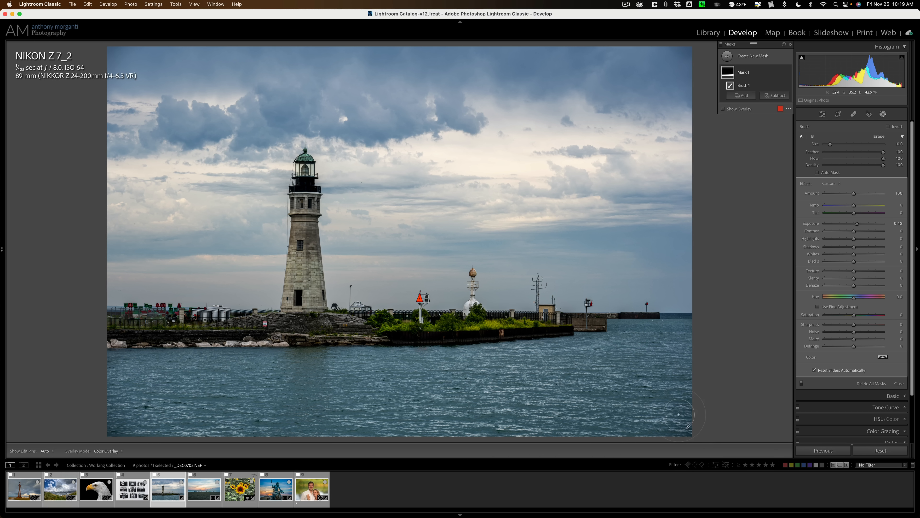
pyautogui.click(872, 384)
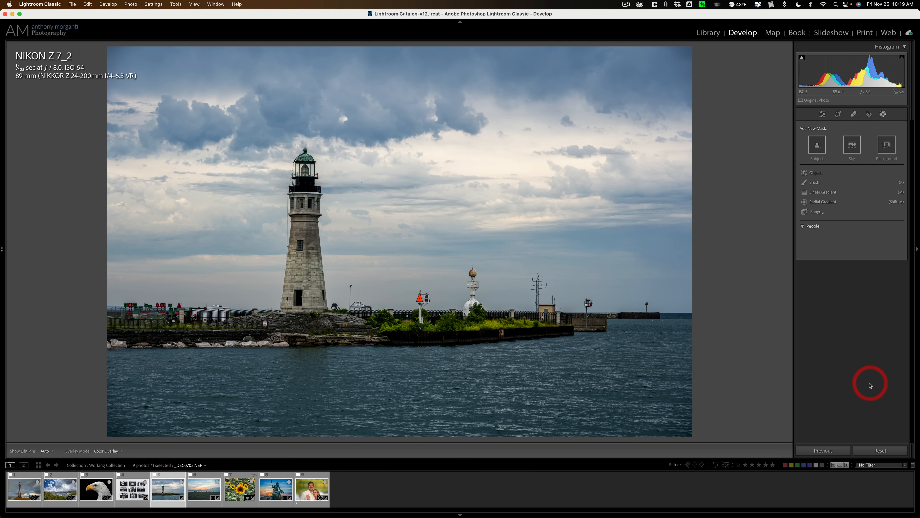
# Create a Brush mask with feather 0 and paint a single spot in the sky beside the lighthouse's lantern
pyautogui.click(820, 182)
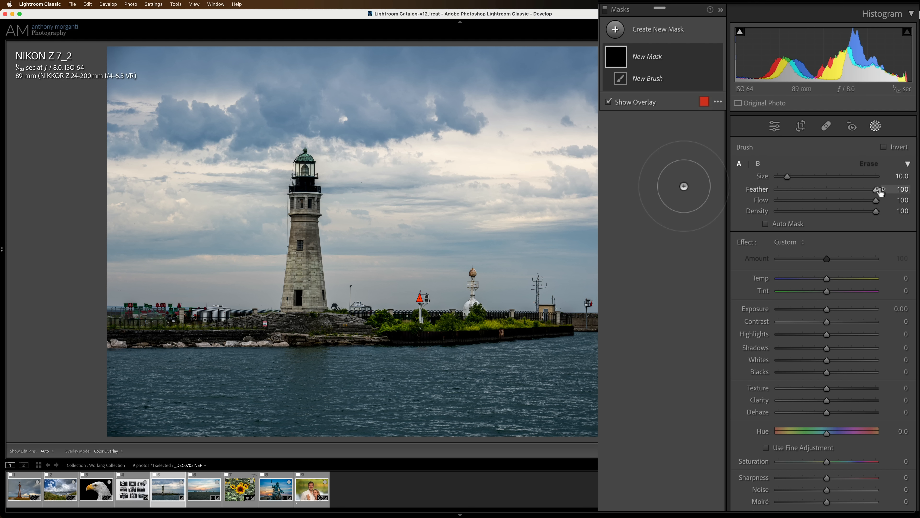
pyautogui.moveTo(876, 190); pyautogui.dragTo(778, 190)
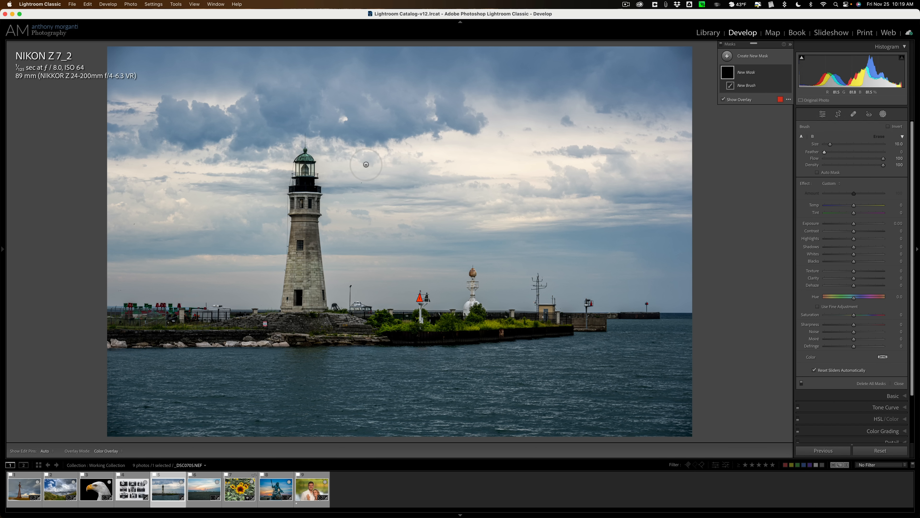
pyautogui.click(366, 165)
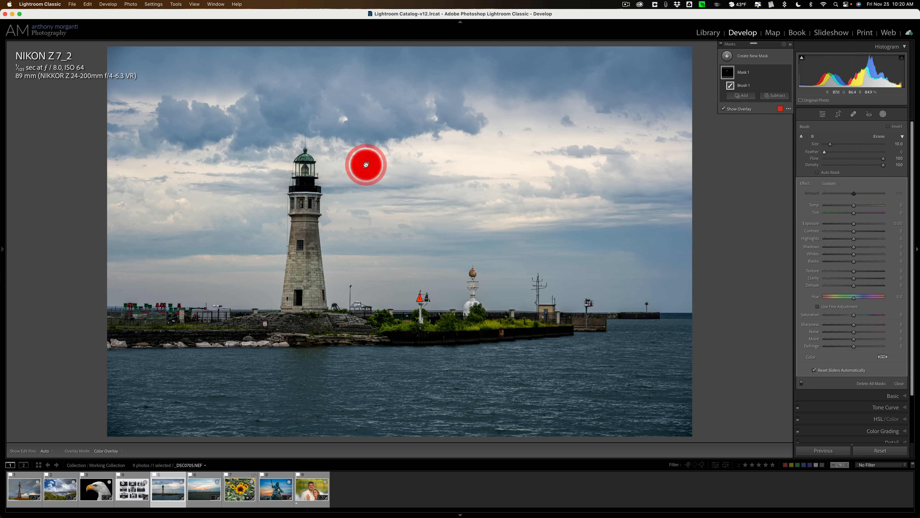
# Extend the brush spot into a straight stroke across the sky, and paint a second stroke beneath it with flow at about 16
pyautogui.keyDown('shift'); pyautogui.click(649, 156); pyautogui.keyUp('shift')
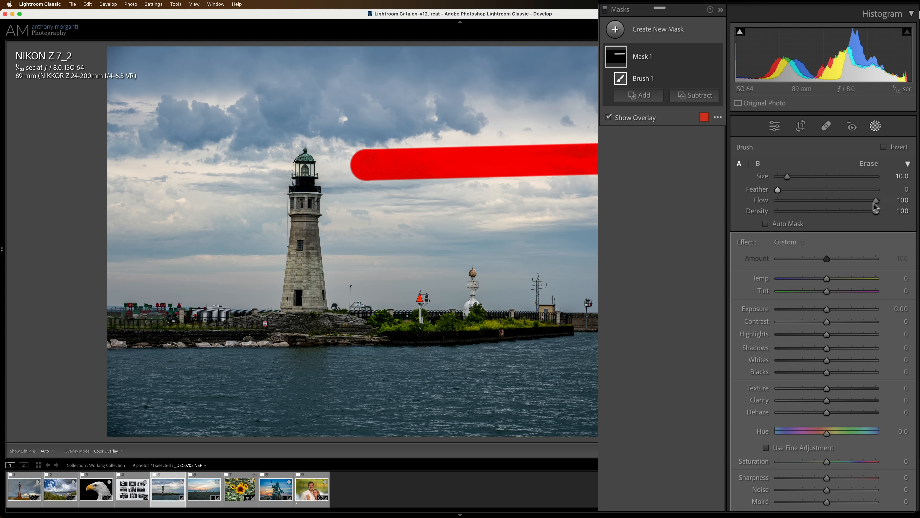
pyautogui.moveTo(876, 201); pyautogui.dragTo(816, 201)
pyautogui.moveTo(378, 224); pyautogui.dragTo(637, 222)
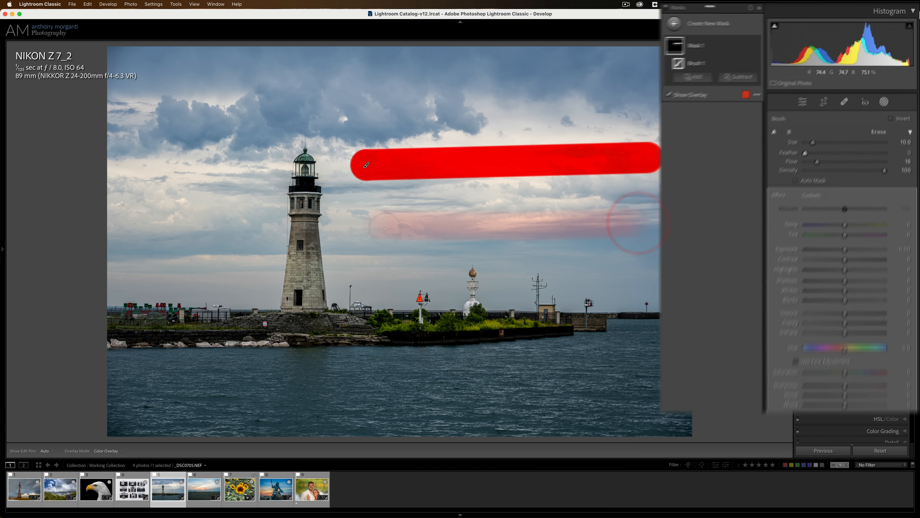
pyautogui.moveTo(385, 228); pyautogui.dragTo(650, 230)
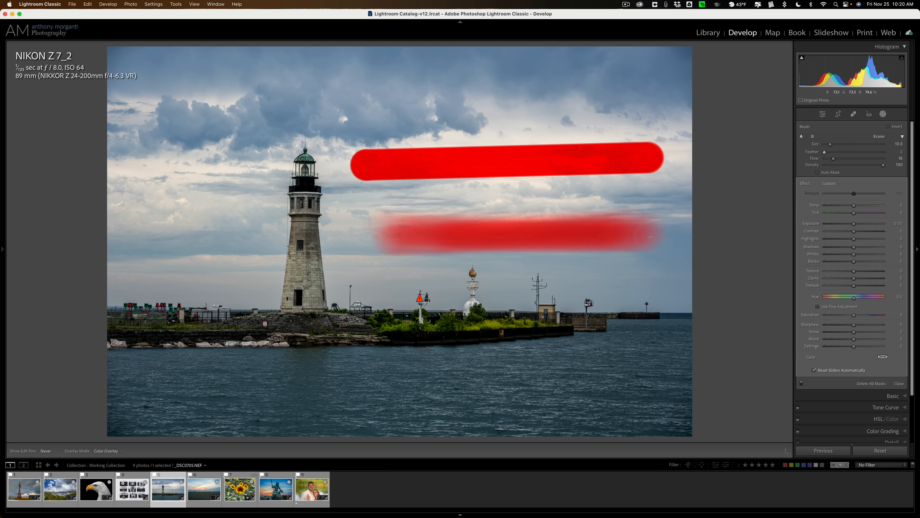
pyautogui.press('h')
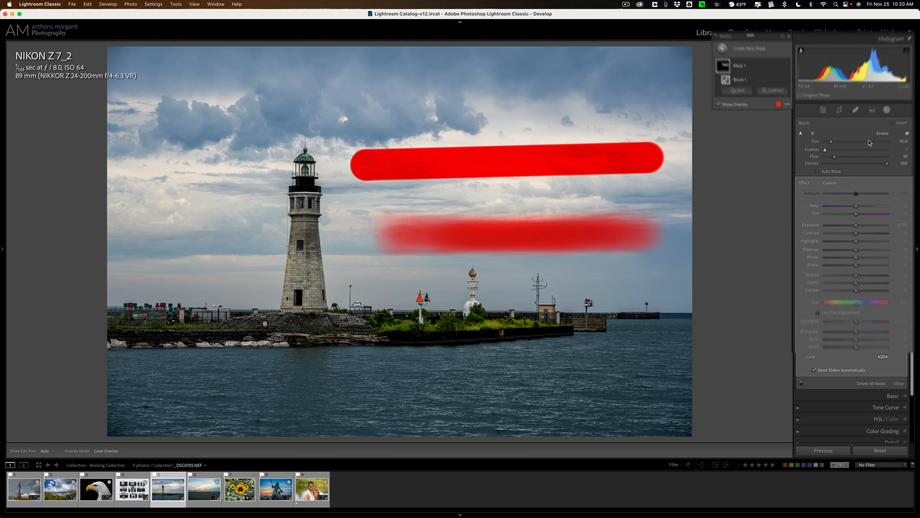
# Set the brush to flow 100, density 50 and size 12, and paint a wide band across the upper clouds
pyautogui.moveTo(792, 200); pyautogui.dragTo(897, 200)
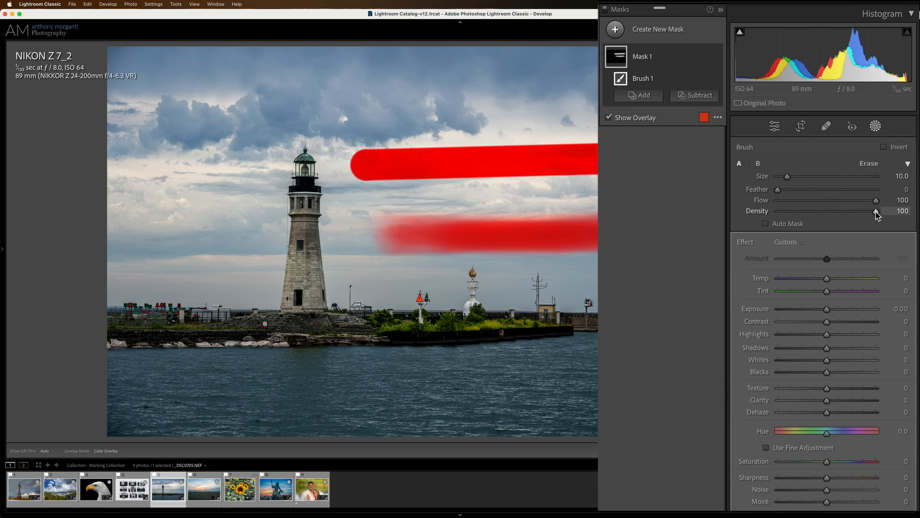
pyautogui.moveTo(876, 211); pyautogui.dragTo(830, 215)
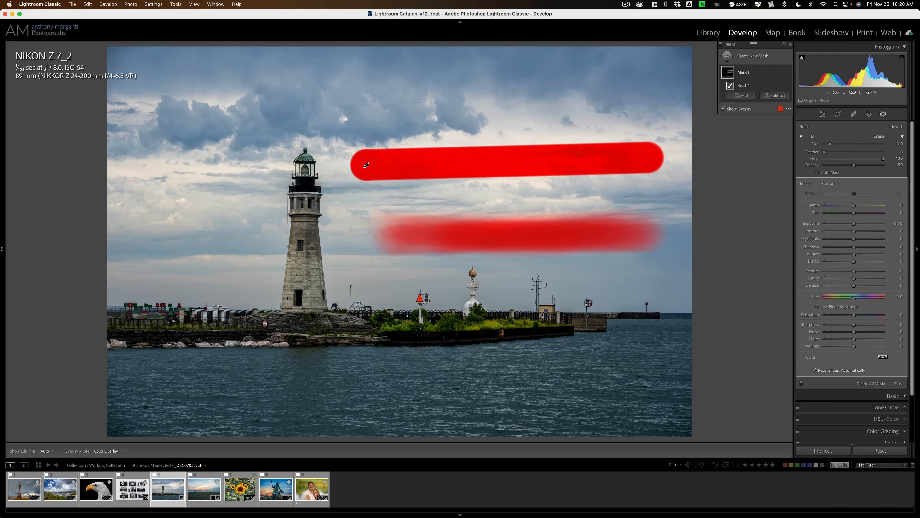
pyautogui.press(']')
pyautogui.moveTo(380, 95)
pyautogui.mouseDown()
pyautogui.moveTo(663, 95)
pyautogui.moveTo(355, 98)
pyautogui.moveTo(632, 93)
pyautogui.moveTo(357, 107)
pyautogui.moveTo(489, 96)
pyautogui.mouseUp()
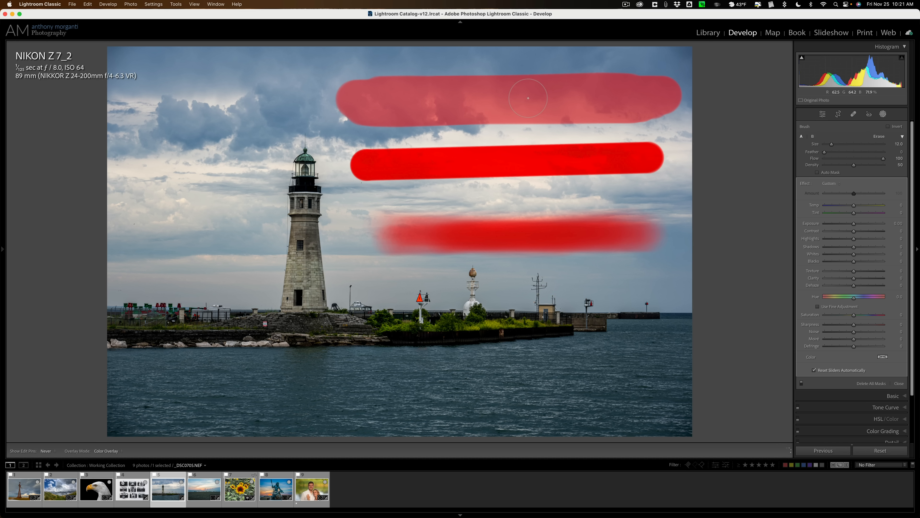
pyautogui.moveTo(502, 99)
pyautogui.mouseDown()
pyautogui.moveTo(333, 97)
pyautogui.moveTo(534, 100)
pyautogui.mouseUp()
pyautogui.moveTo(597, 103); pyautogui.dragTo(594, 101)
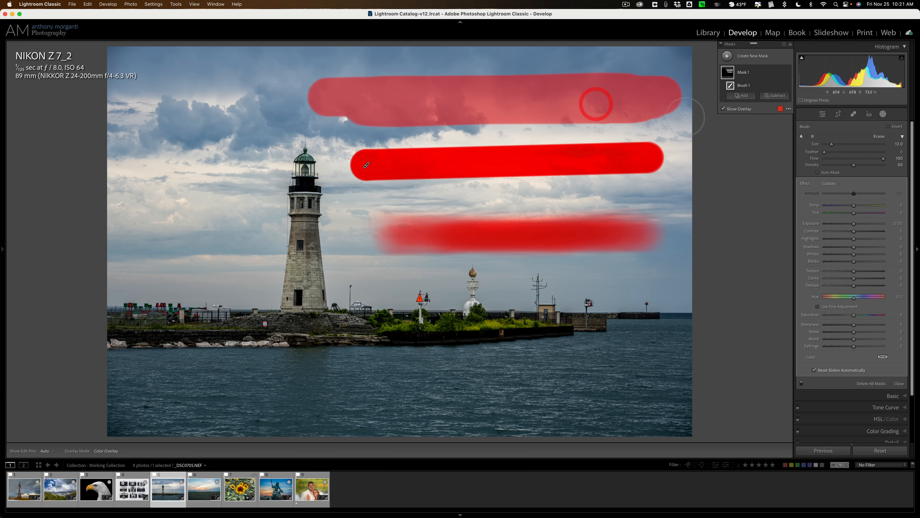
# Delete all masks, and paint a new Brush mask with Auto Mask enabled over the water along the shoreline to the horizon
pyautogui.click(865, 383)
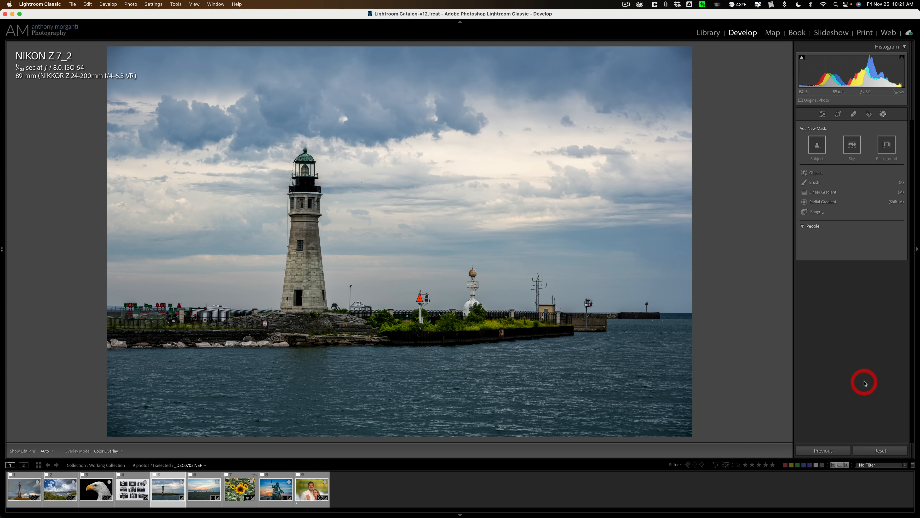
pyautogui.click(815, 182)
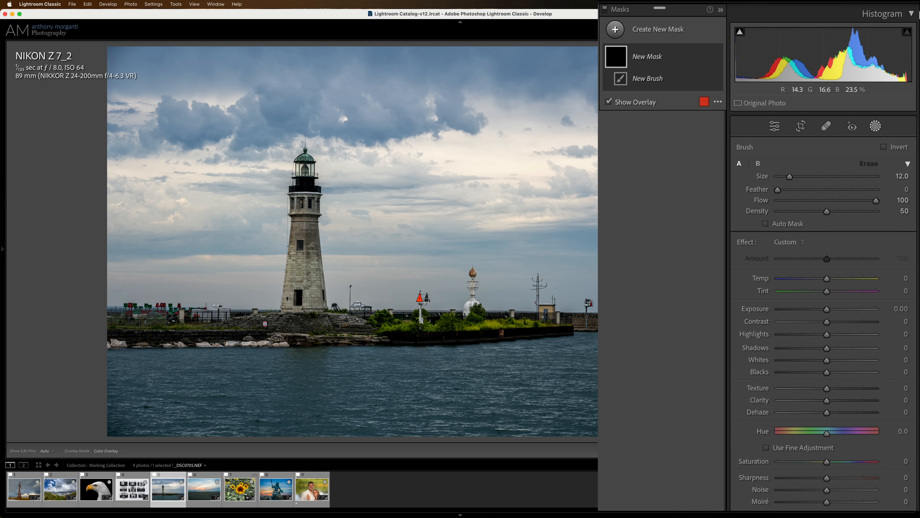
pyautogui.click(767, 223)
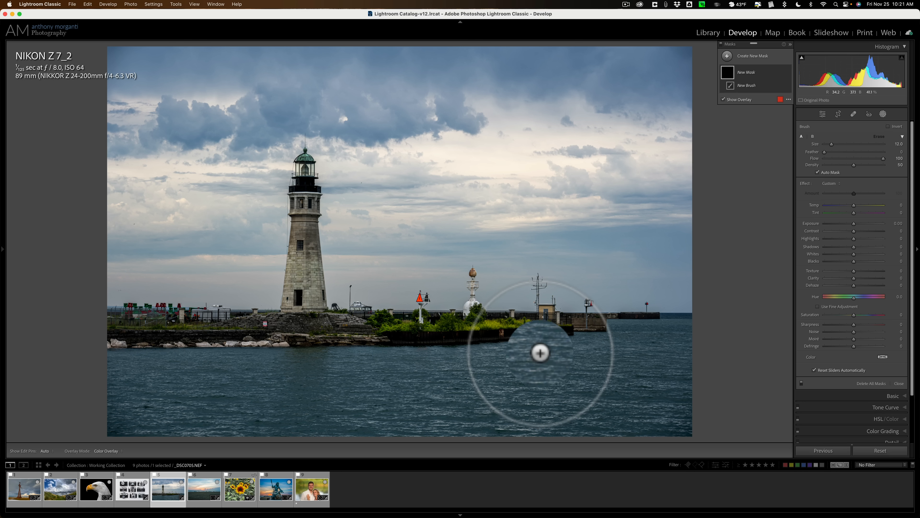
pyautogui.moveTo(551, 352)
pyautogui.mouseDown()
pyautogui.moveTo(90, 362)
pyautogui.moveTo(203, 386)
pyautogui.mouseUp()
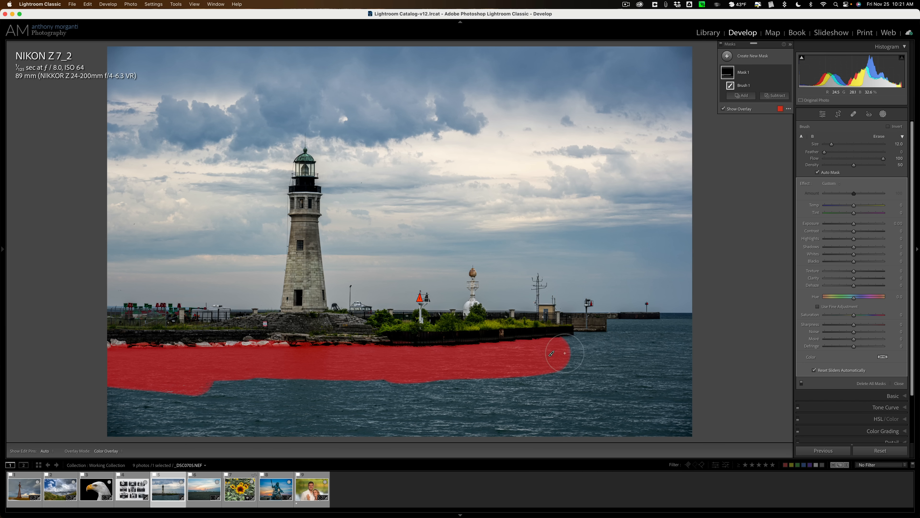
pyautogui.moveTo(577, 353)
pyautogui.mouseDown()
pyautogui.moveTo(633, 337)
pyautogui.moveTo(626, 333)
pyautogui.moveTo(686, 333)
pyautogui.moveTo(684, 322)
pyautogui.moveTo(669, 326)
pyautogui.moveTo(678, 332)
pyautogui.mouseUp()
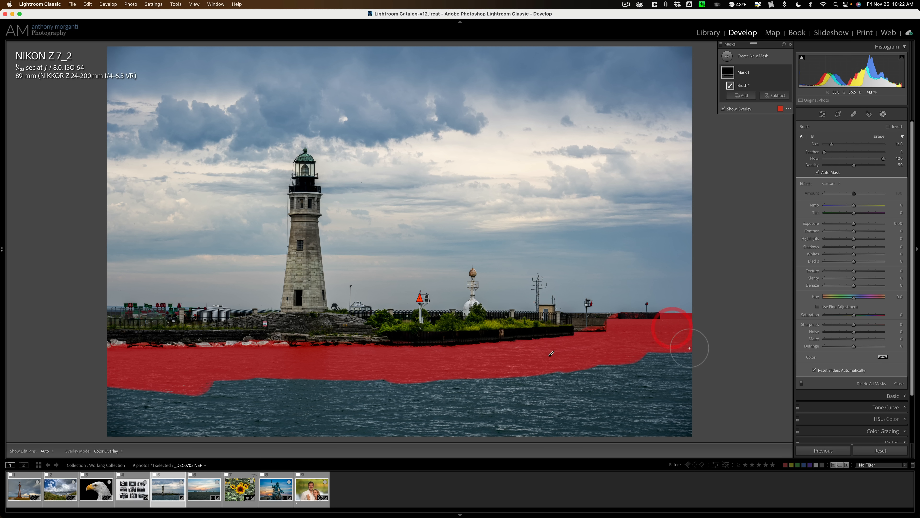
# Replace all masks with a new Brush mask covering a spot beyond the breakwater and a strip of water below the lighthouse
pyautogui.click(862, 384)
pyautogui.click(816, 183)
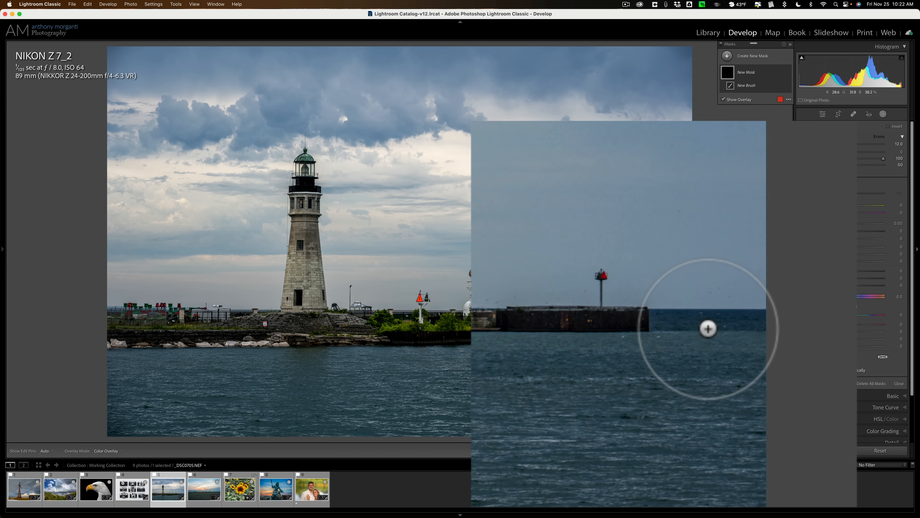
pyautogui.click(708, 329)
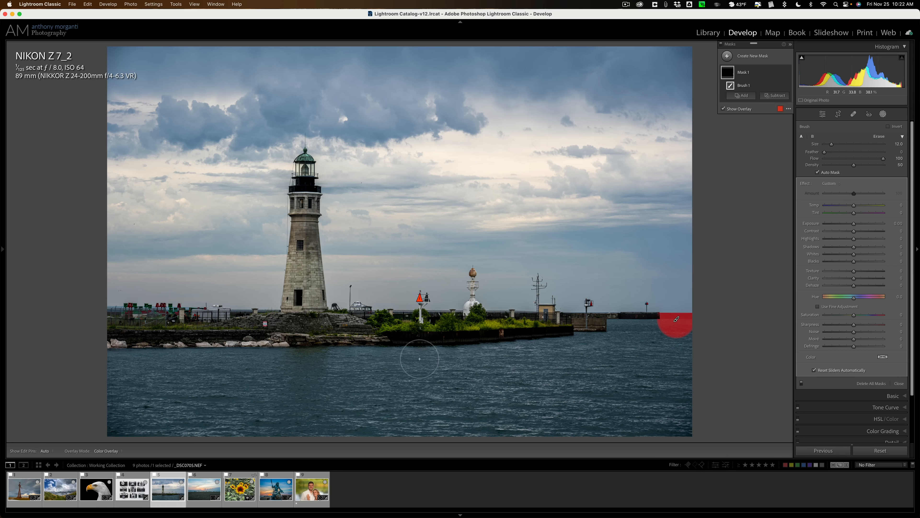
pyautogui.press('h')
pyautogui.moveTo(441, 374)
pyautogui.mouseDown()
pyautogui.moveTo(408, 366)
pyautogui.moveTo(181, 374)
pyautogui.mouseUp()
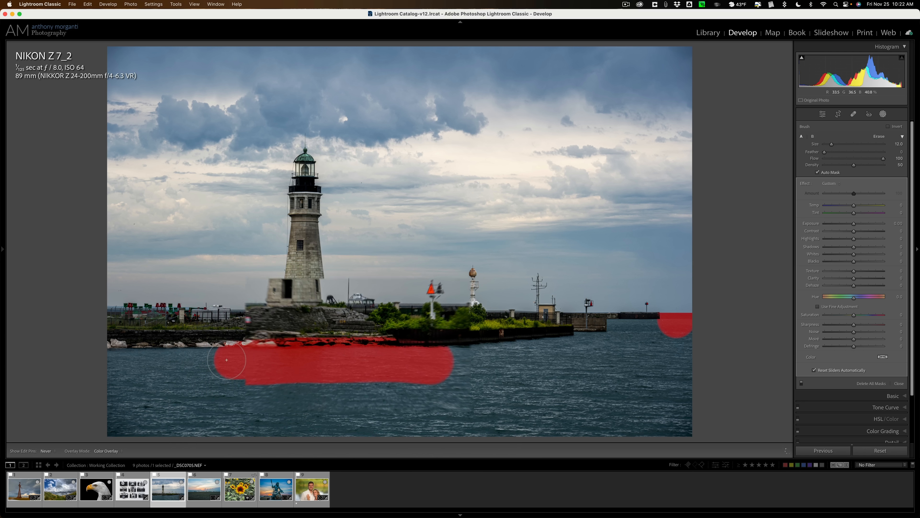
pyautogui.press('h')
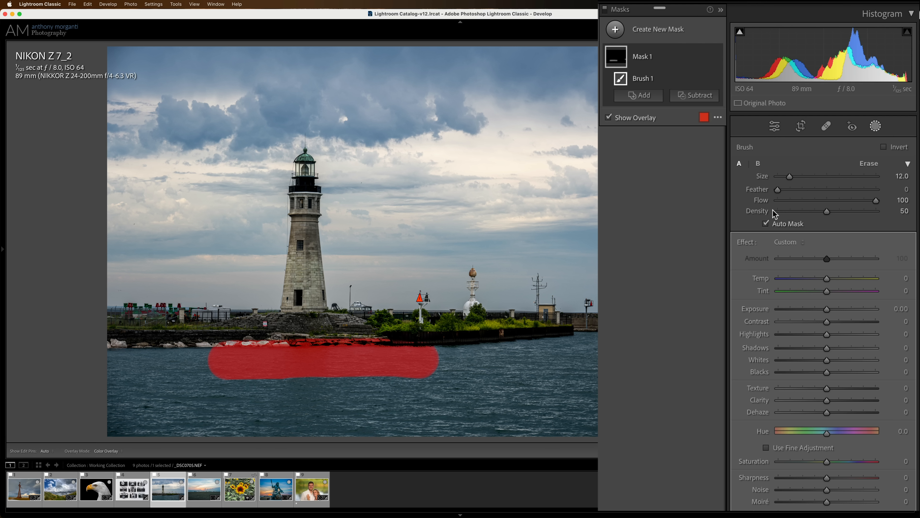
# Set brush B to size 13.9, feather 72, flow 100 and density 100, and compare its settings with brush A
pyautogui.click(758, 163)
pyautogui.moveTo(790, 177)
pyautogui.mouseDown()
pyautogui.moveTo(874, 191)
pyautogui.moveTo(850, 191)
pyautogui.moveTo(887, 215)
pyautogui.mouseUp()
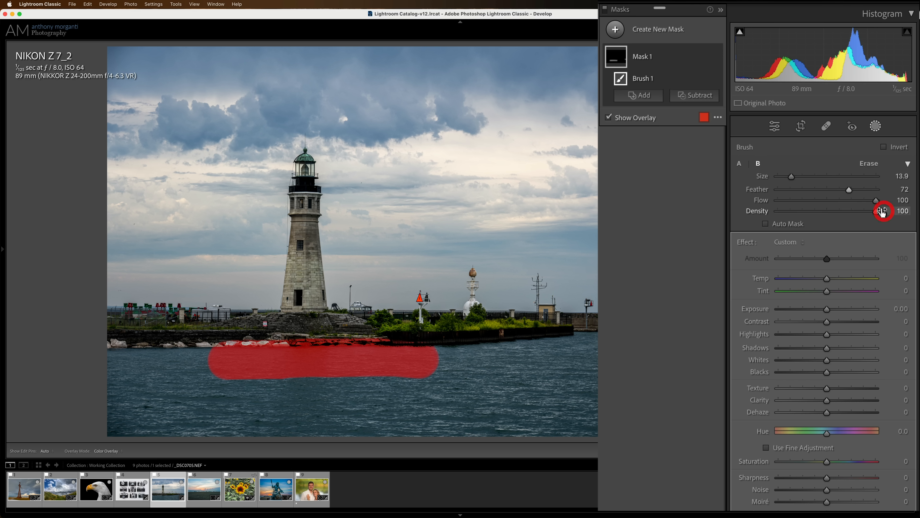
pyautogui.click(740, 166)
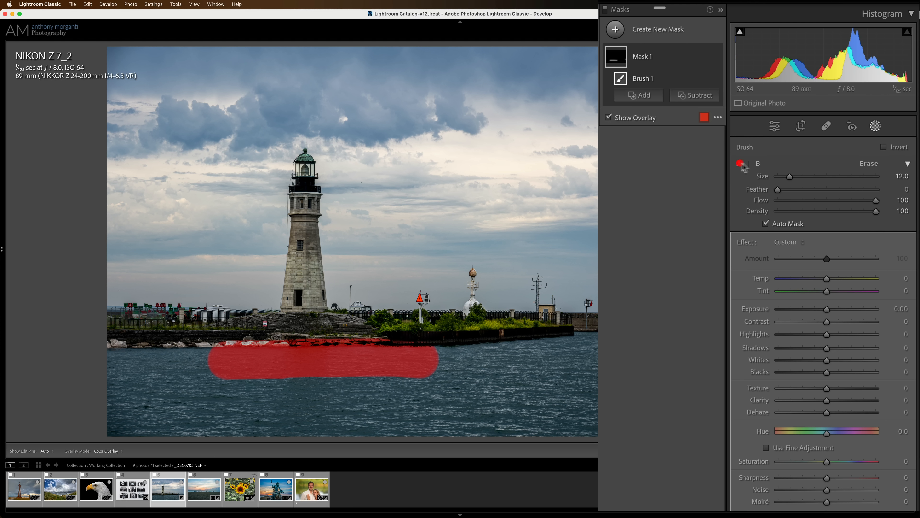
pyautogui.click(757, 166)
pyautogui.click(740, 166)
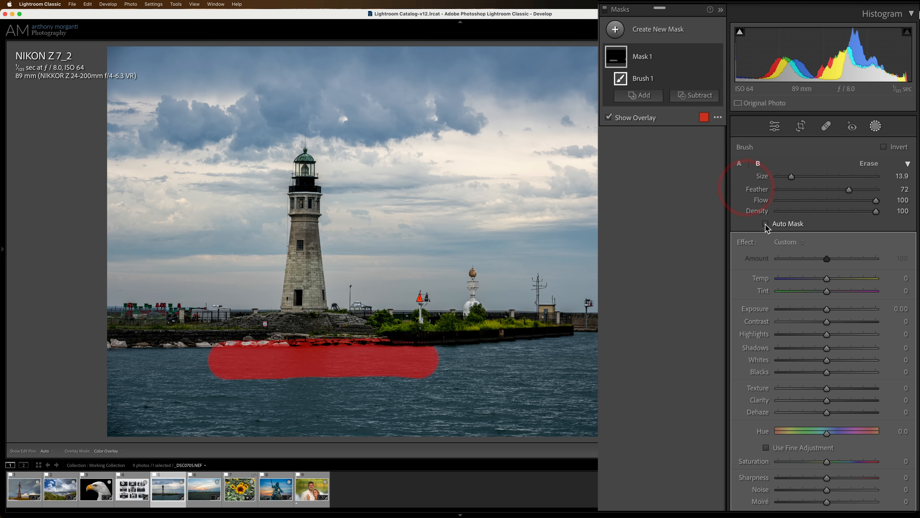
pyautogui.click(740, 165)
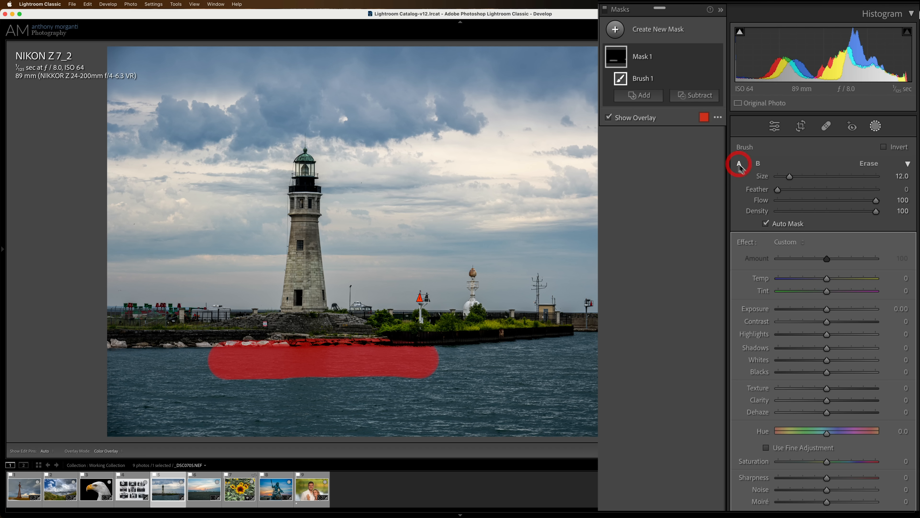
pyautogui.click(757, 165)
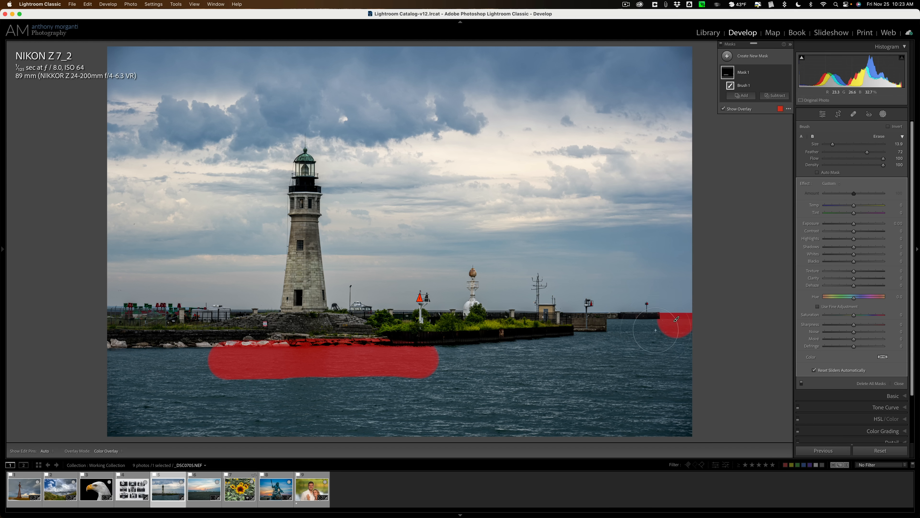
# Erase the painted spot beyond the breakwater and the strip below the lighthouse, and delete all masks
pyautogui.press('alt')
pyautogui.moveTo(650, 332)
pyautogui.mouseDown()
pyautogui.moveTo(690, 319)
pyautogui.moveTo(685, 328)
pyautogui.mouseUp()
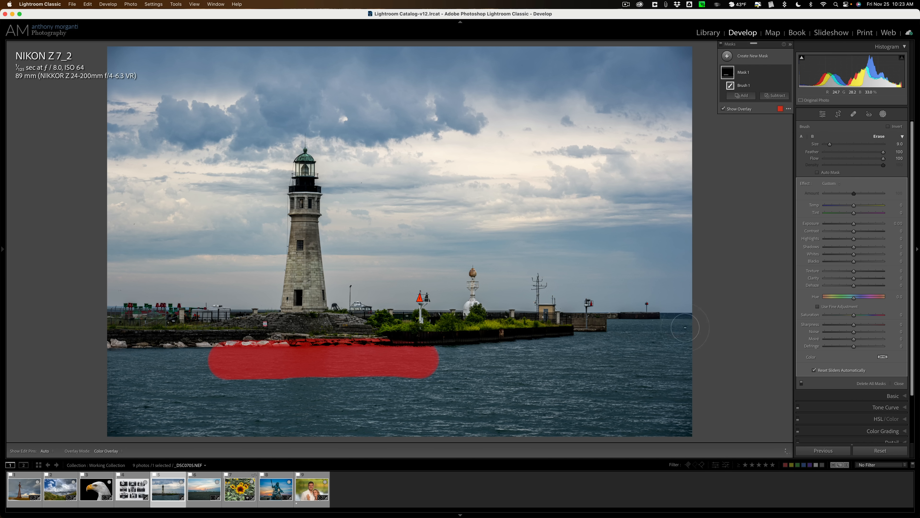
pyautogui.click(802, 136)
pyautogui.press('alt')
pyautogui.press('alt')
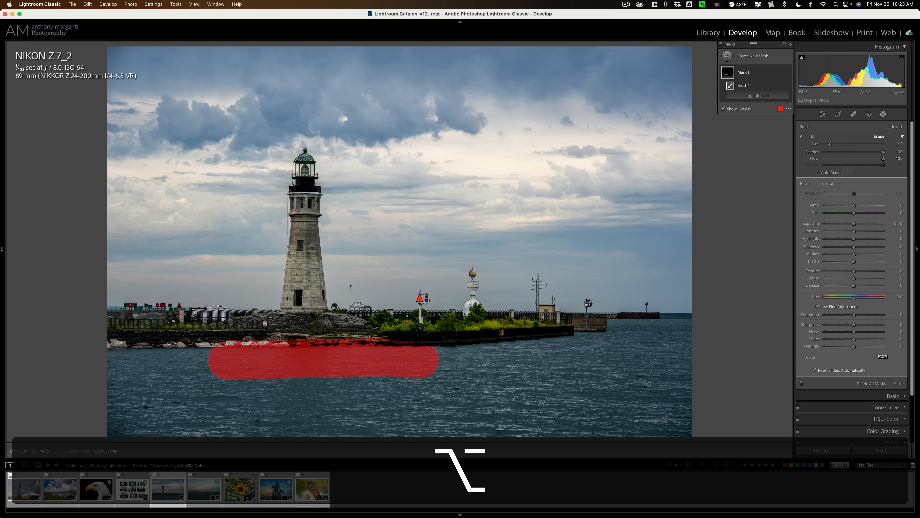
pyautogui.moveTo(431, 358)
pyautogui.mouseDown()
pyautogui.moveTo(240, 354)
pyautogui.moveTo(352, 374)
pyautogui.moveTo(425, 344)
pyautogui.mouseUp()
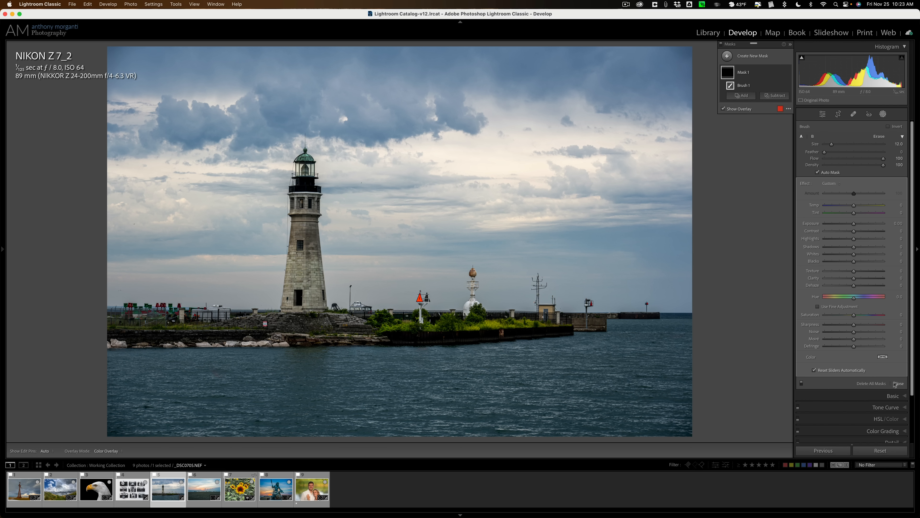
pyautogui.click(877, 383)
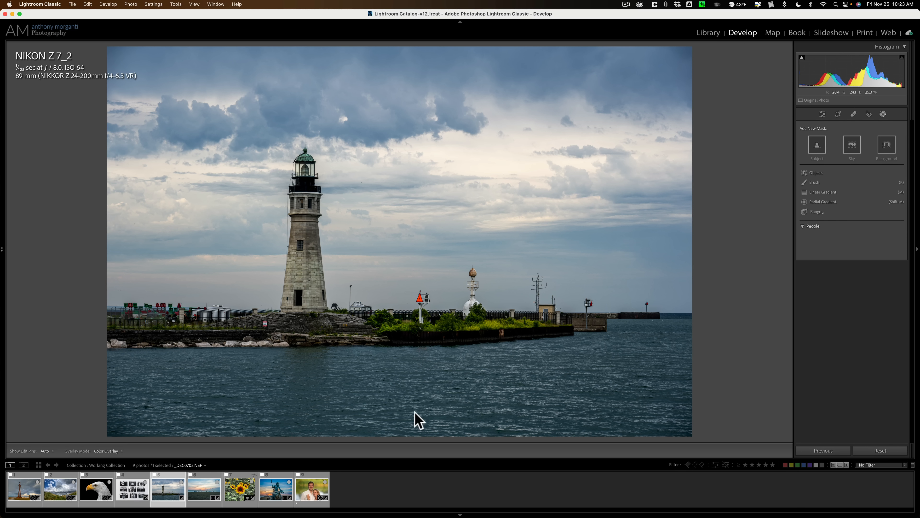
# Open the beach sunset photo, try a slightly tilted Linear Gradient from the horizon into the sand, and delete all masks
pyautogui.click(202, 485)
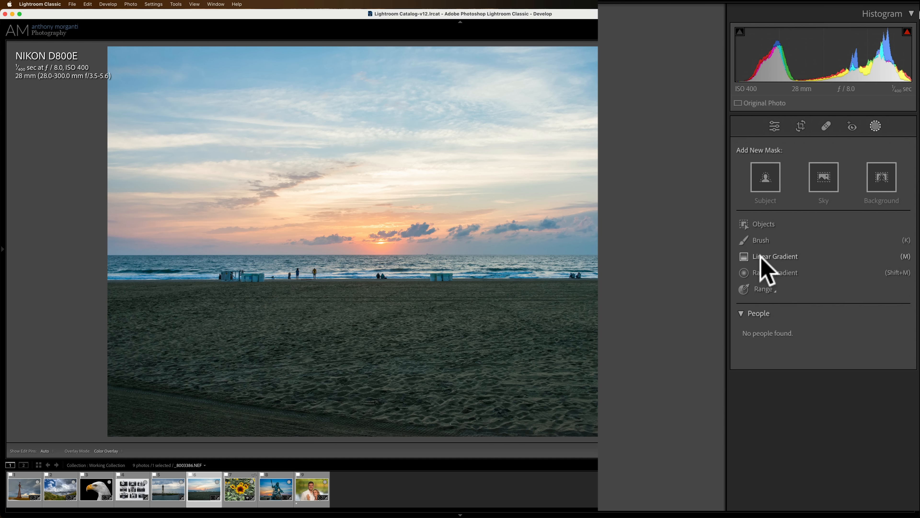
pyautogui.click(774, 257)
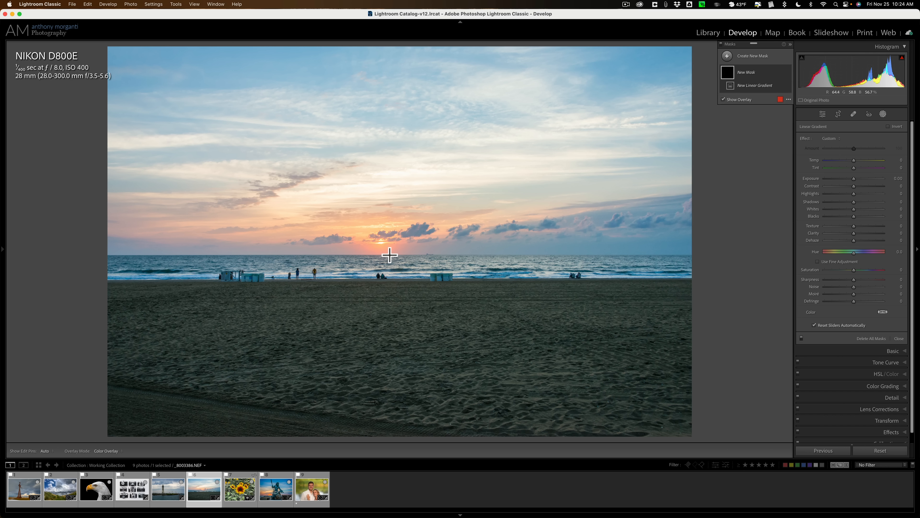
pyautogui.moveTo(389, 255); pyautogui.dragTo(391, 358)
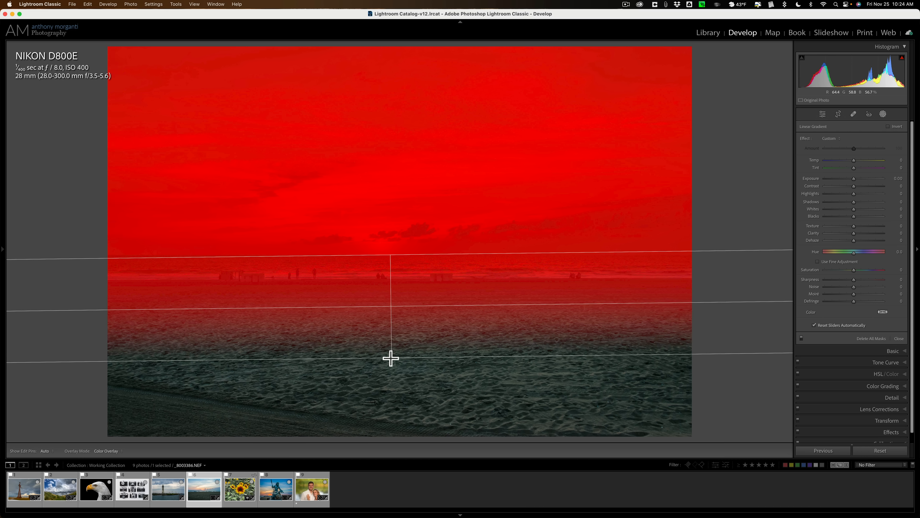
pyautogui.moveTo(391, 358); pyautogui.dragTo(393, 319)
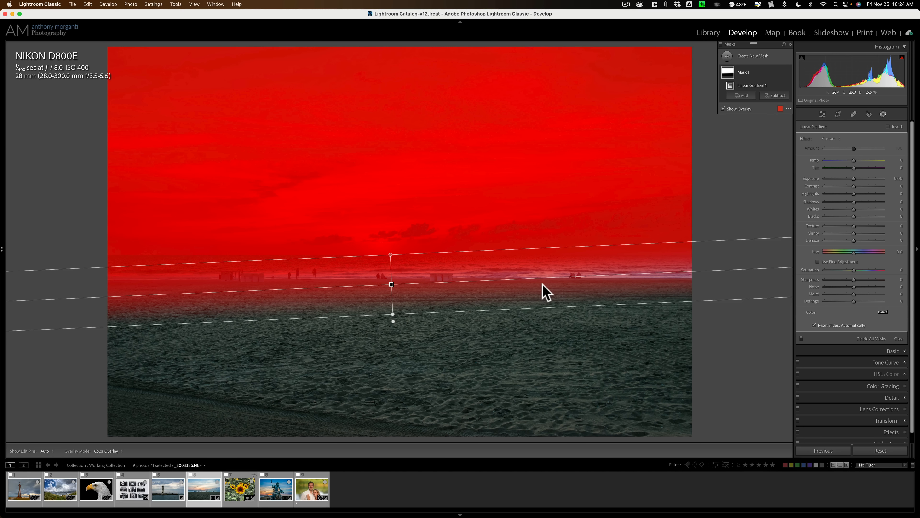
pyautogui.press('BackSpace')
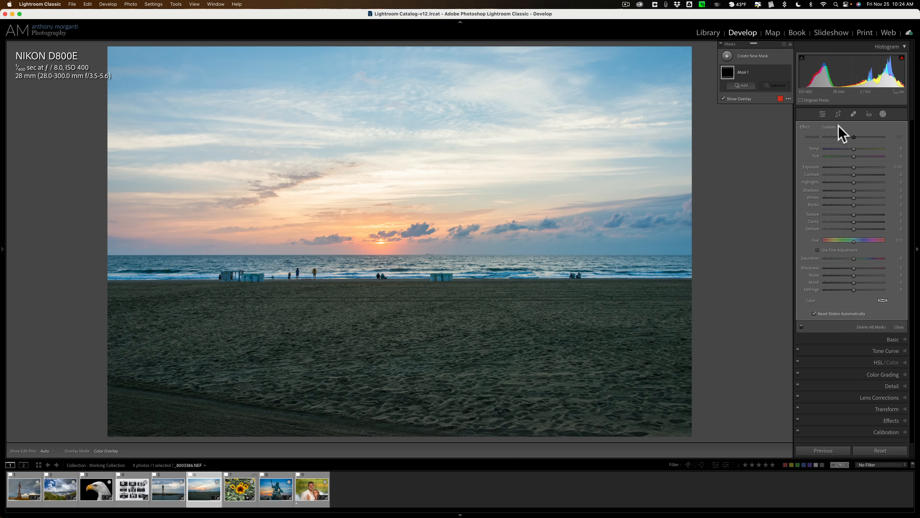
pyautogui.click(871, 327)
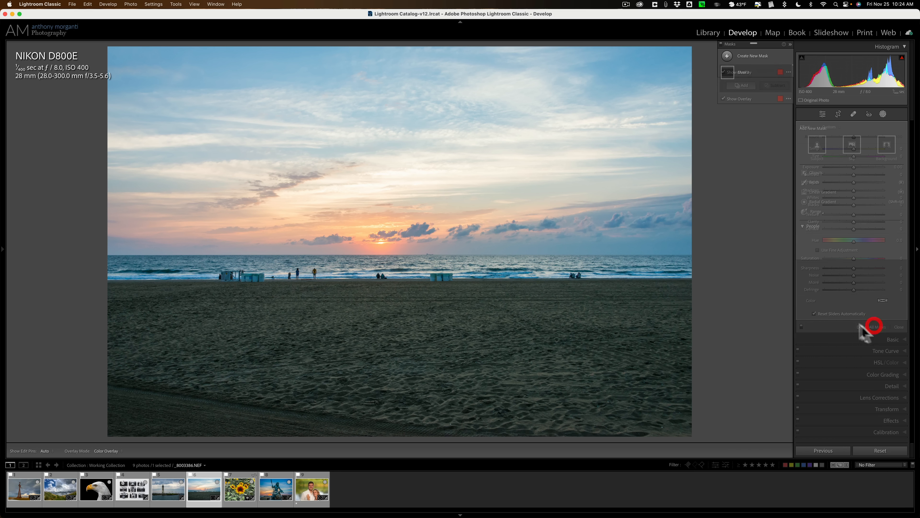
# Try a perfectly level Linear Gradient from the horizon down into the sand, and delete that gradient
pyautogui.click(823, 192)
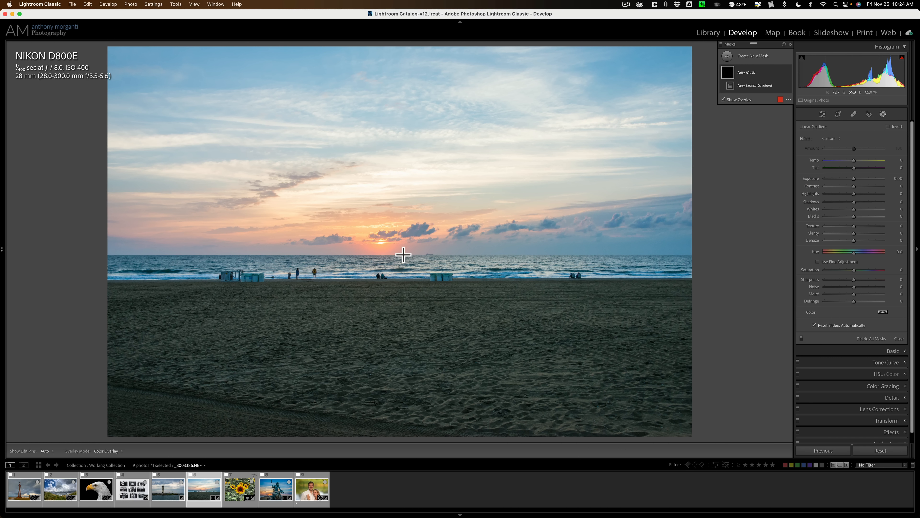
pyautogui.moveTo(404, 257); pyautogui.dragTo(408, 328)
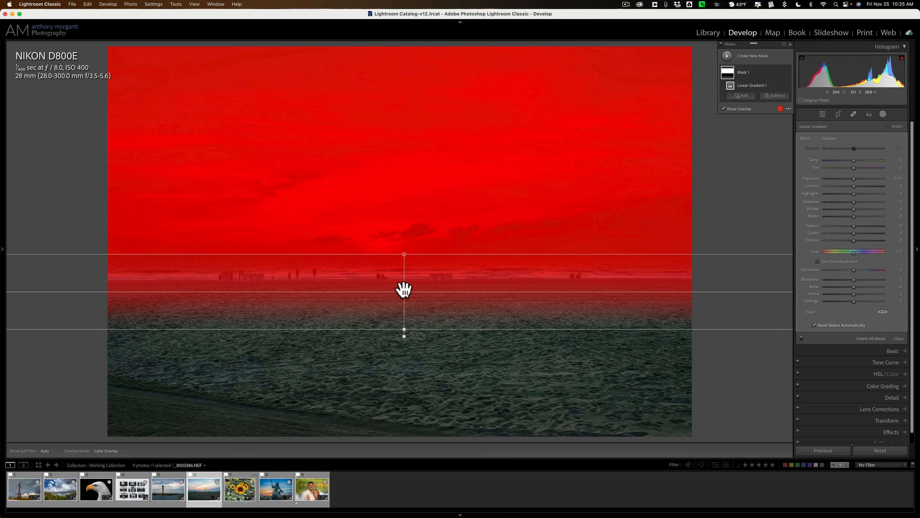
pyautogui.press('BackSpace')
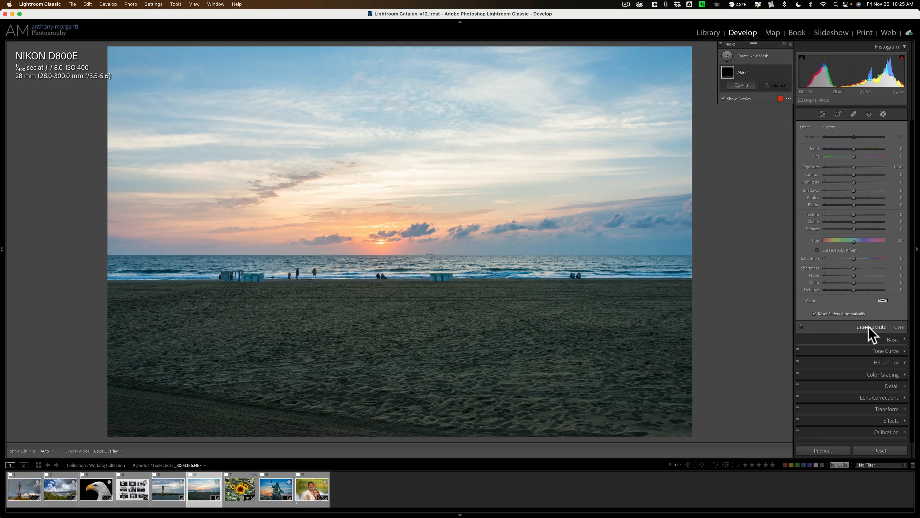
# Try a level Linear Gradient that expands equally above and below the horizon from its centre, and delete all masks
pyautogui.click(869, 326)
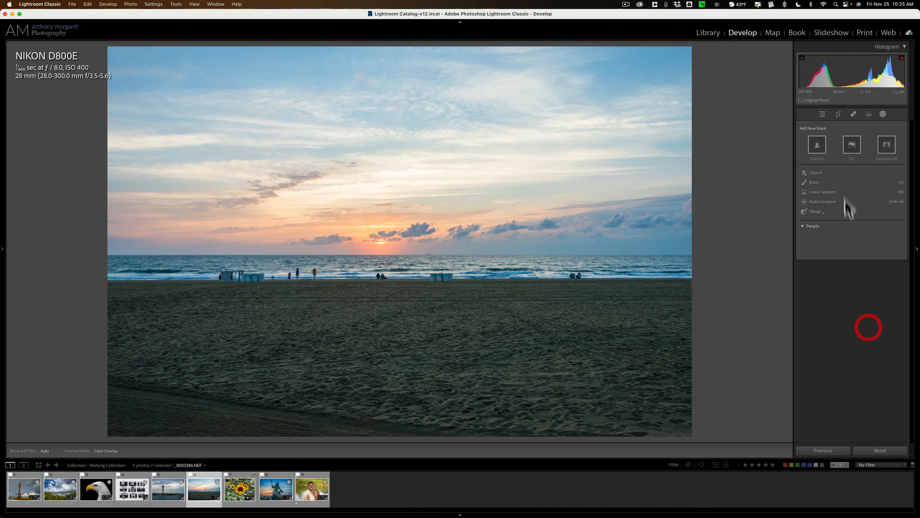
pyautogui.click(821, 192)
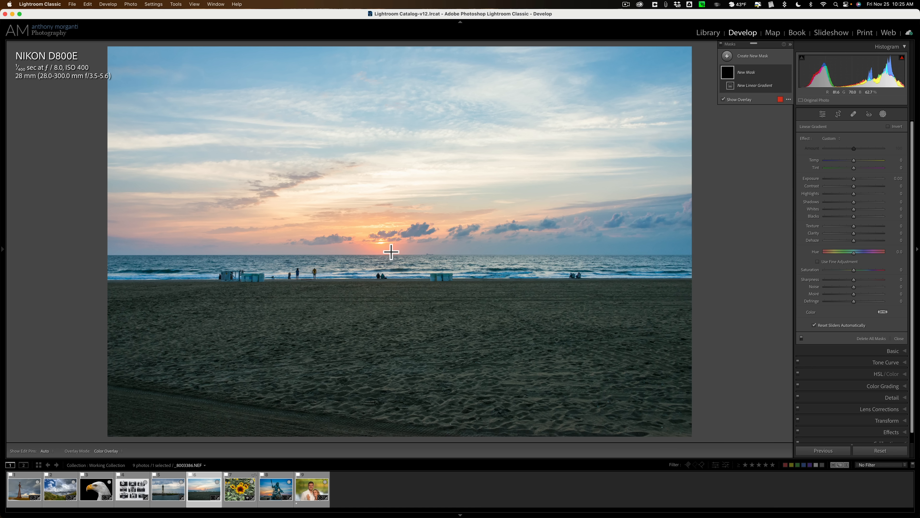
pyautogui.press('alt')
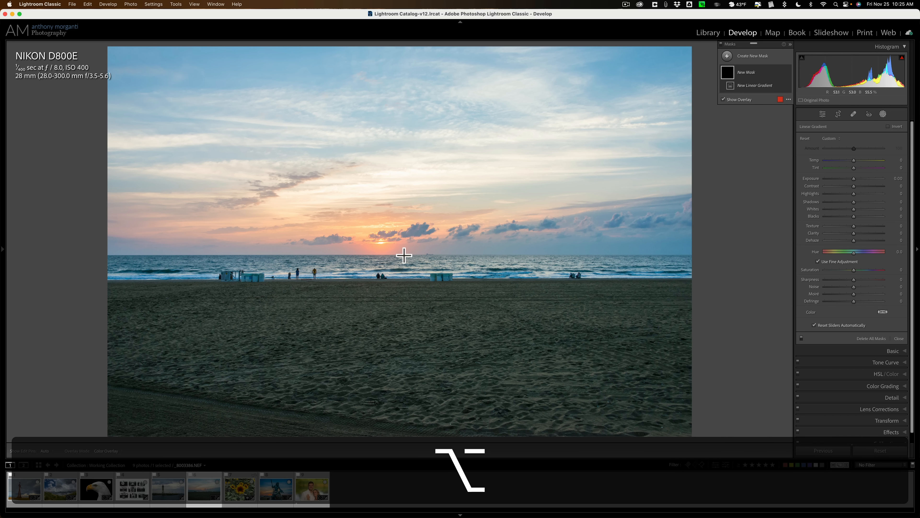
pyautogui.press('shift')
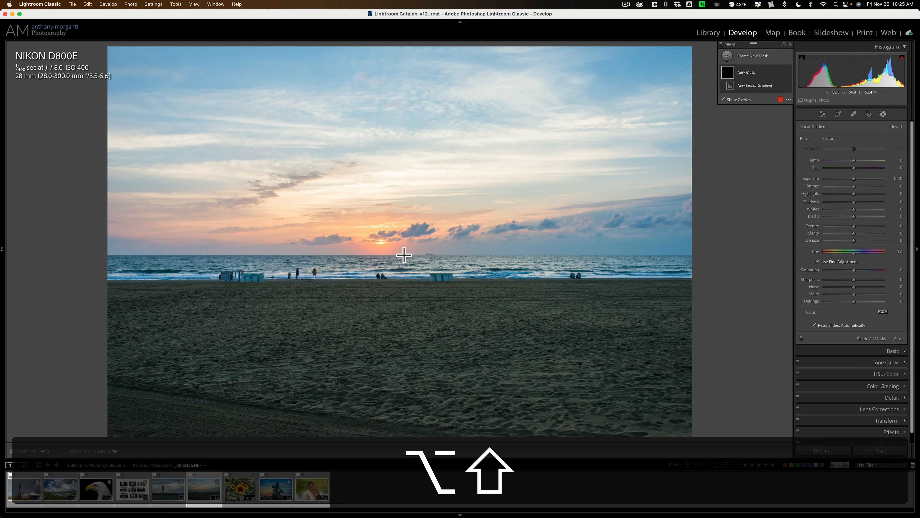
pyautogui.moveTo(404, 256); pyautogui.dragTo(411, 328)
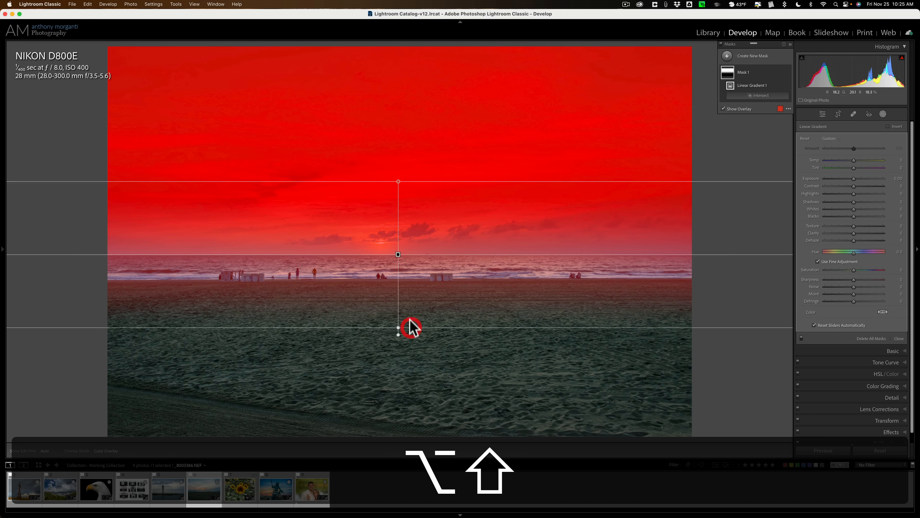
pyautogui.press('BackSpace')
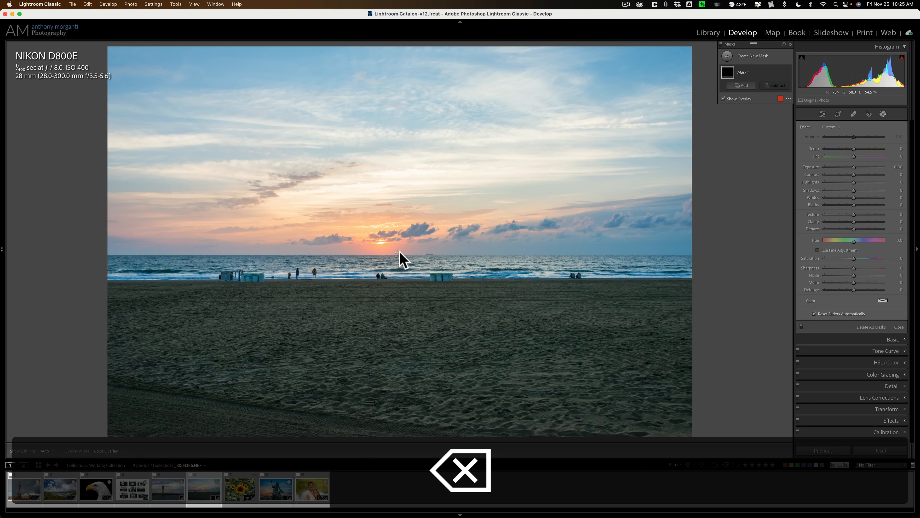
pyautogui.click(869, 327)
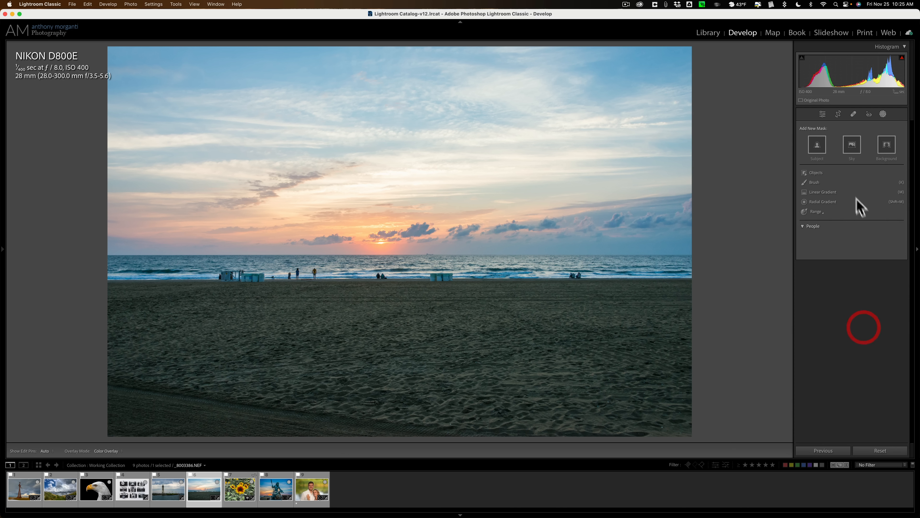
# Try a sideways Linear Gradient with perfectly vertical edges from the middle of the sky toward the dark clouds, and delete all masks
pyautogui.click(818, 192)
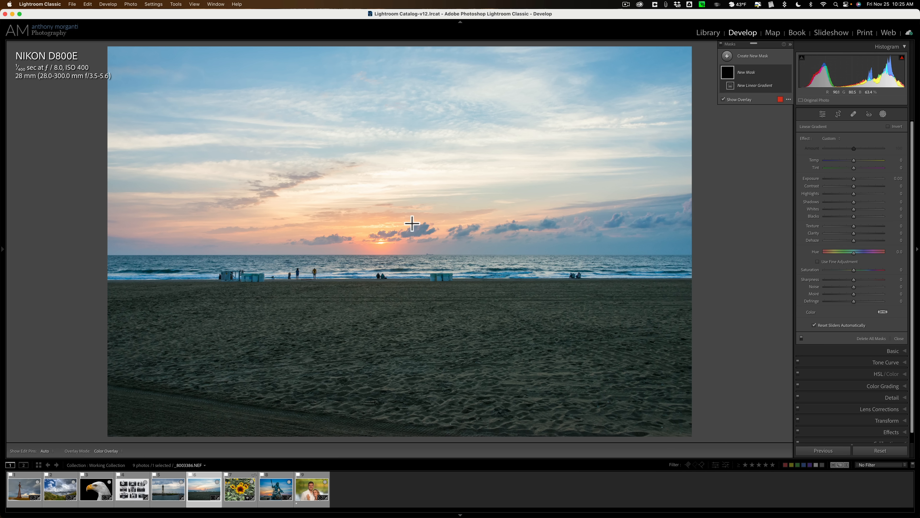
pyautogui.moveTo(410, 222); pyautogui.dragTo(594, 220)
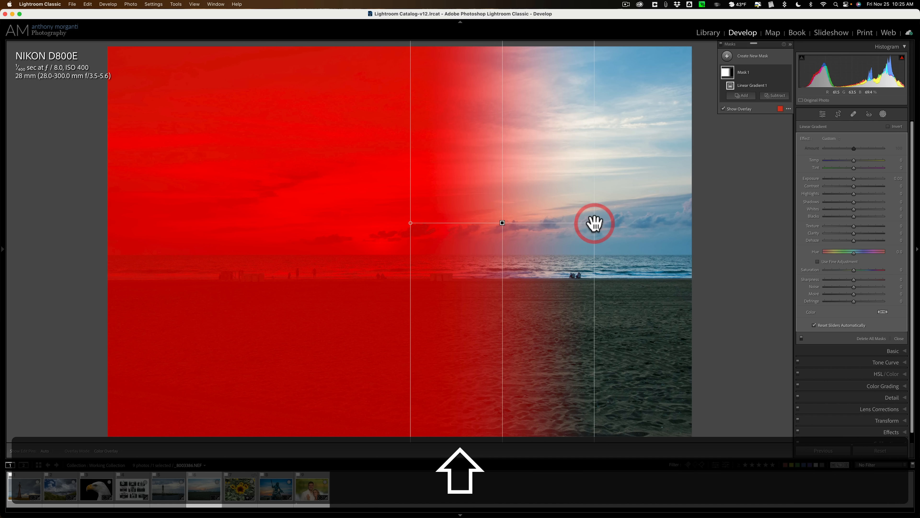
pyautogui.press('BackSpace')
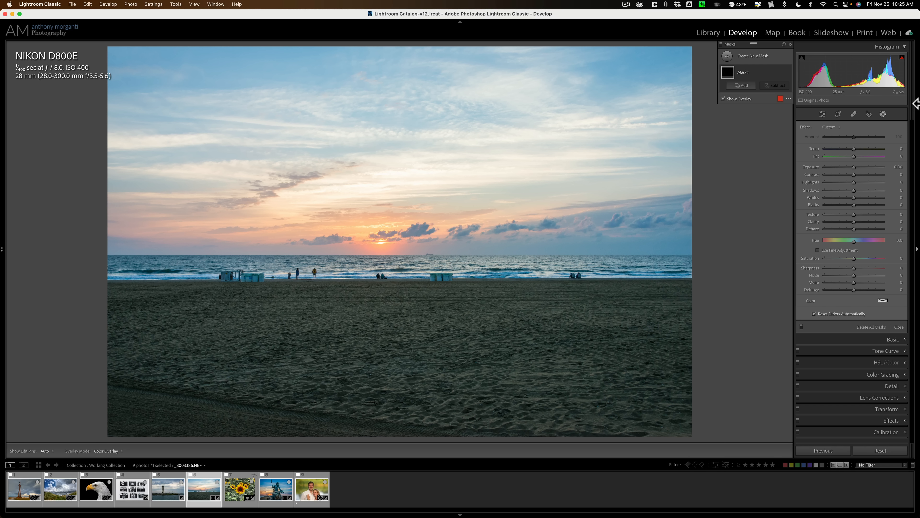
pyautogui.click(872, 327)
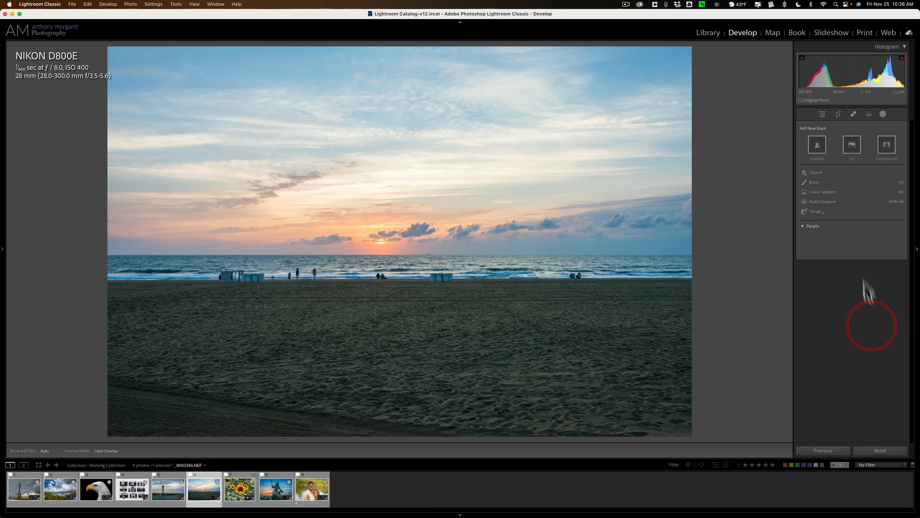
# Add a short, level Linear Gradient from the horizon to the surf and set its Texture to 23, Clarity to 10 and Dehaze to 27
pyautogui.click(830, 192)
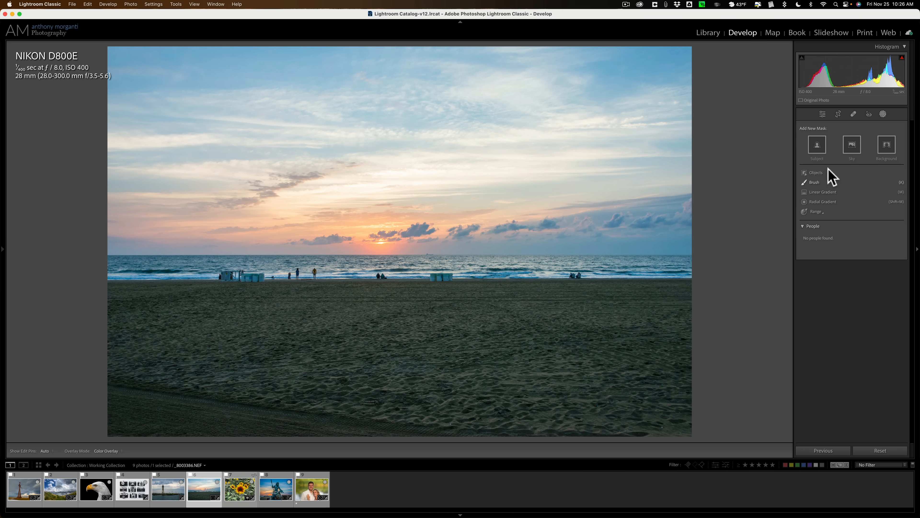
pyautogui.click(819, 193)
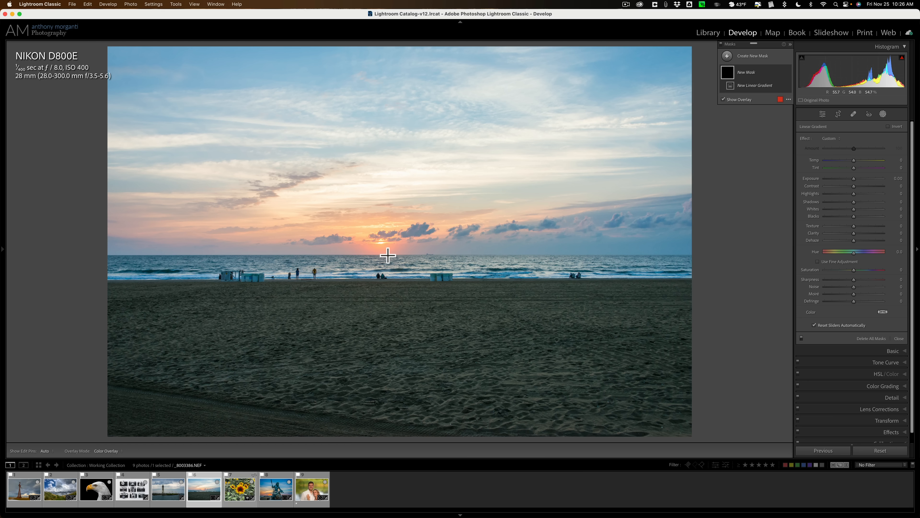
pyautogui.moveTo(388, 256); pyautogui.dragTo(388, 271)
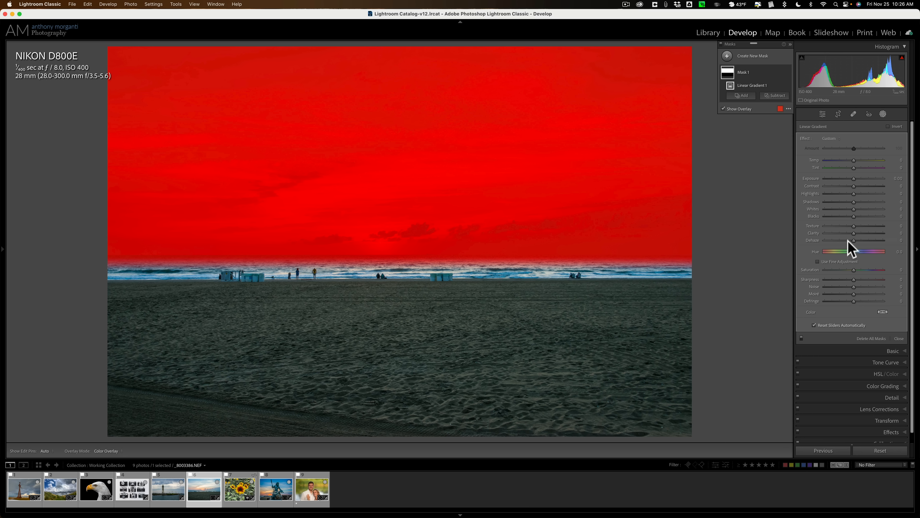
pyautogui.moveTo(855, 240); pyautogui.dragTo(860, 225)
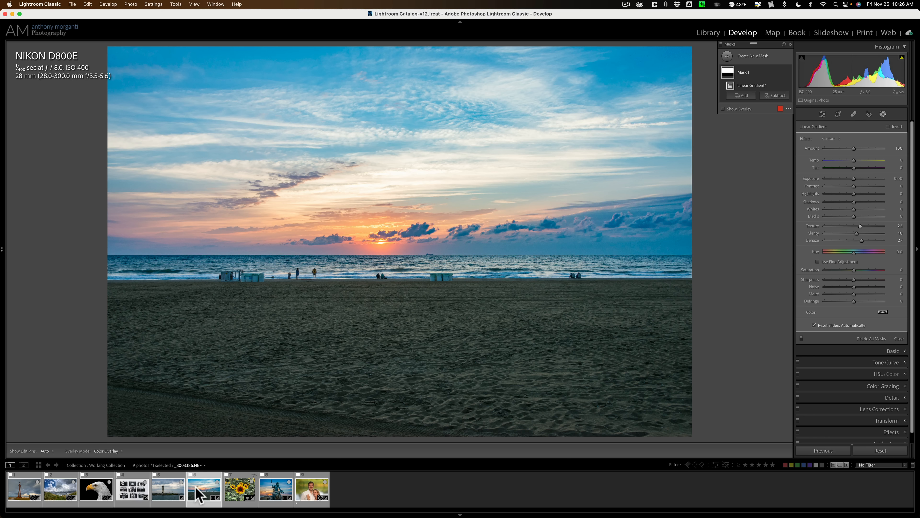
# Open the trident statue photo for masking
pyautogui.click(279, 491)
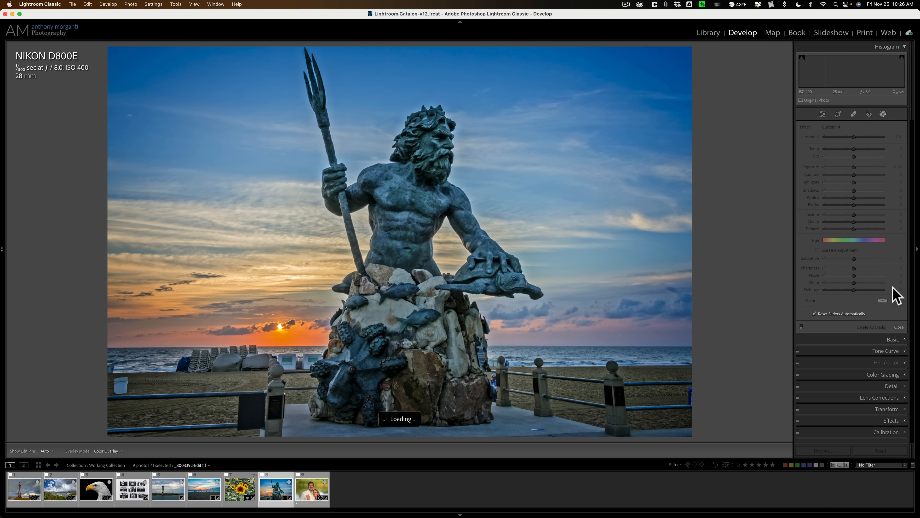
pyautogui.click(883, 114)
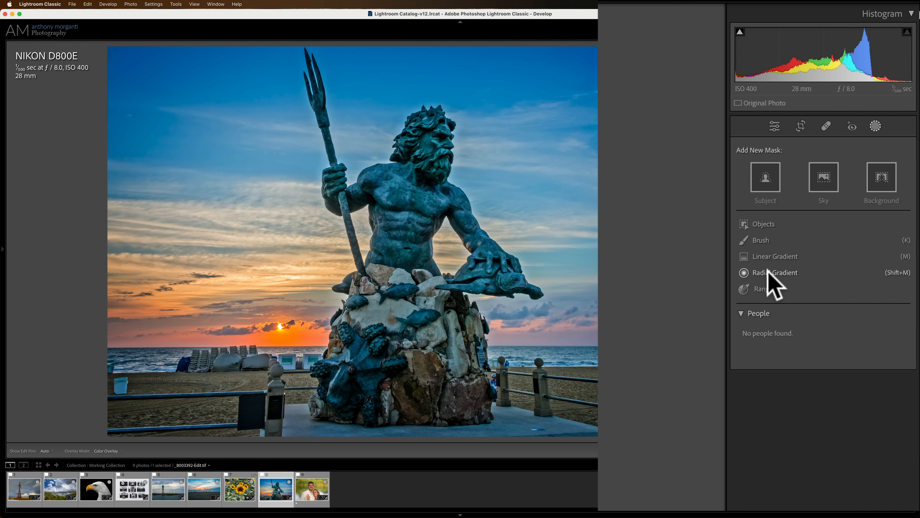
# Try an oval Radial Gradient centred on the statue with Feather 100 and Exposure raised to about 1.3, and delete all masks
pyautogui.click(770, 276)
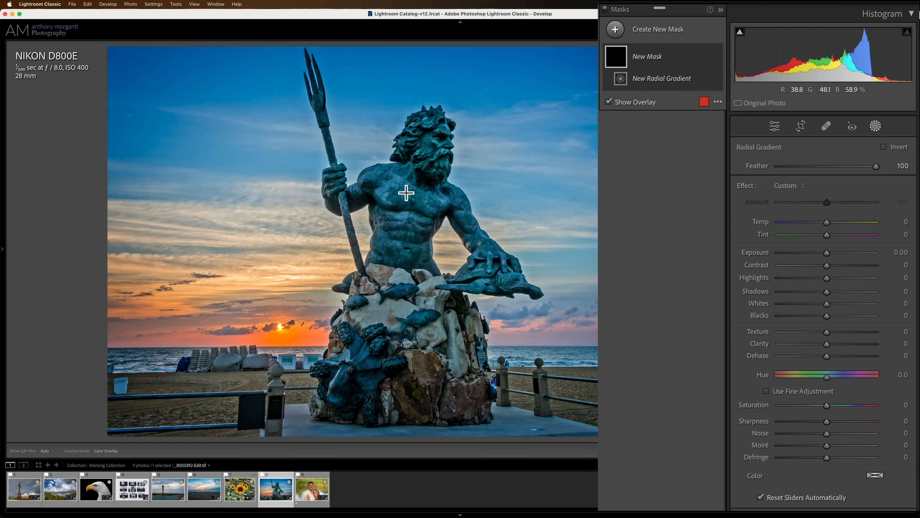
pyautogui.moveTo(408, 197); pyautogui.dragTo(543, 397)
pyautogui.moveTo(406, 192); pyautogui.dragTo(413, 236)
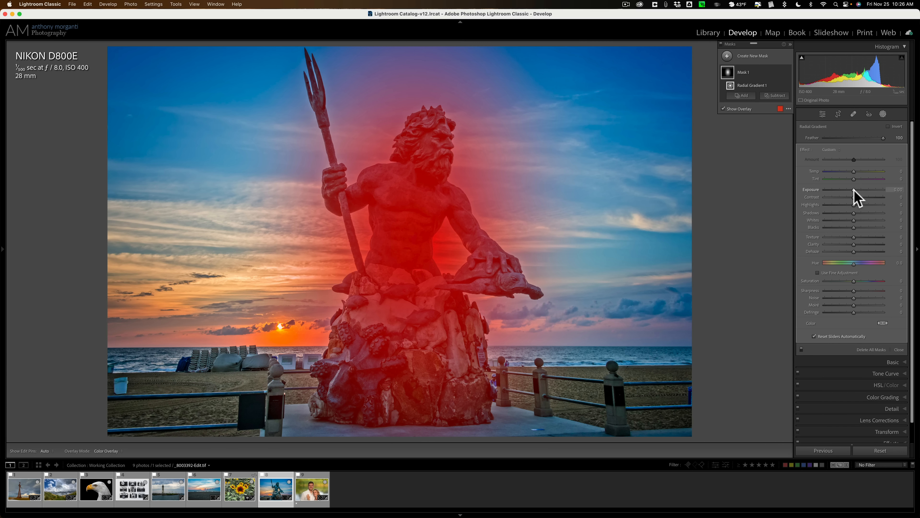
pyautogui.moveTo(854, 190); pyautogui.dragTo(861, 190)
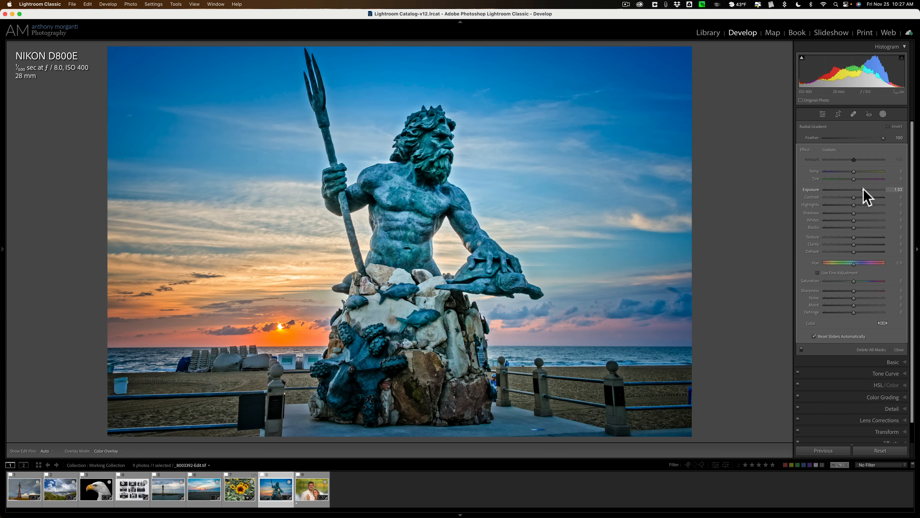
pyautogui.moveTo(863, 189); pyautogui.dragTo(861, 188)
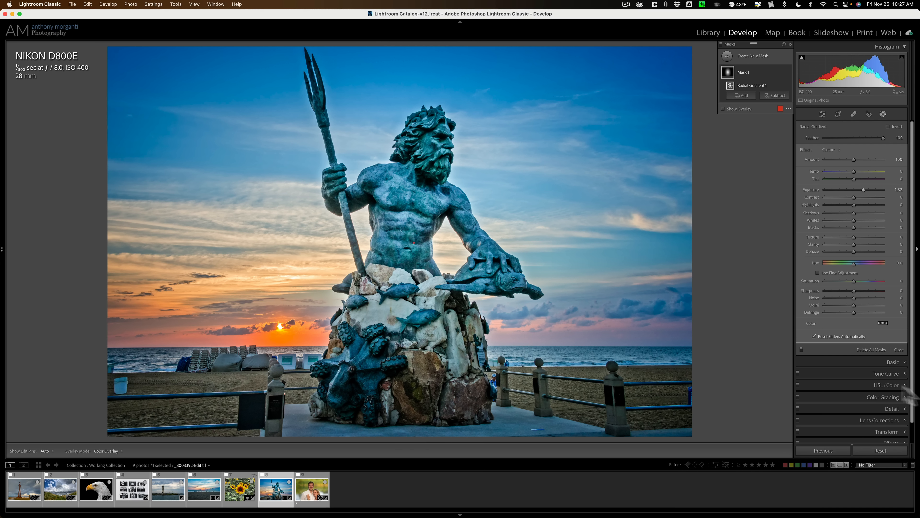
pyautogui.click(873, 349)
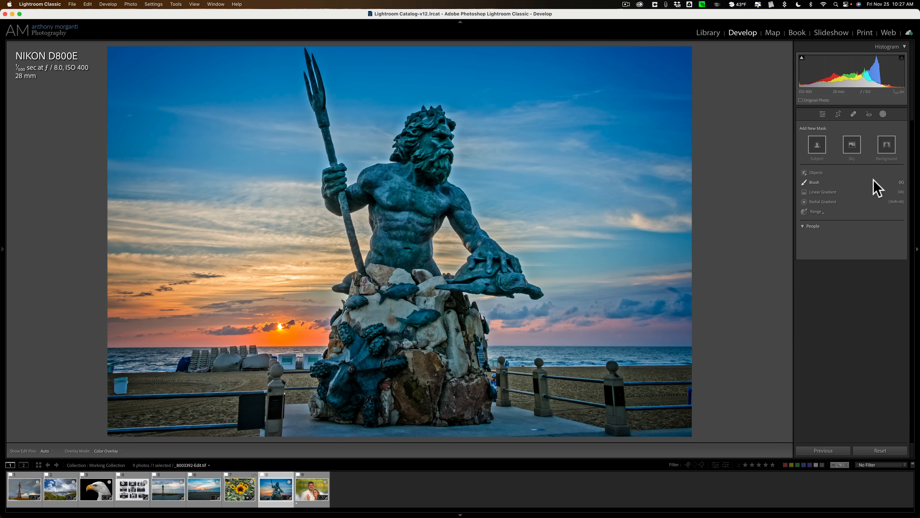
# Try an inverted oval Radial Gradient that darkens the statue's surroundings with Exposure about -0.89, and delete all masks
pyautogui.click(817, 201)
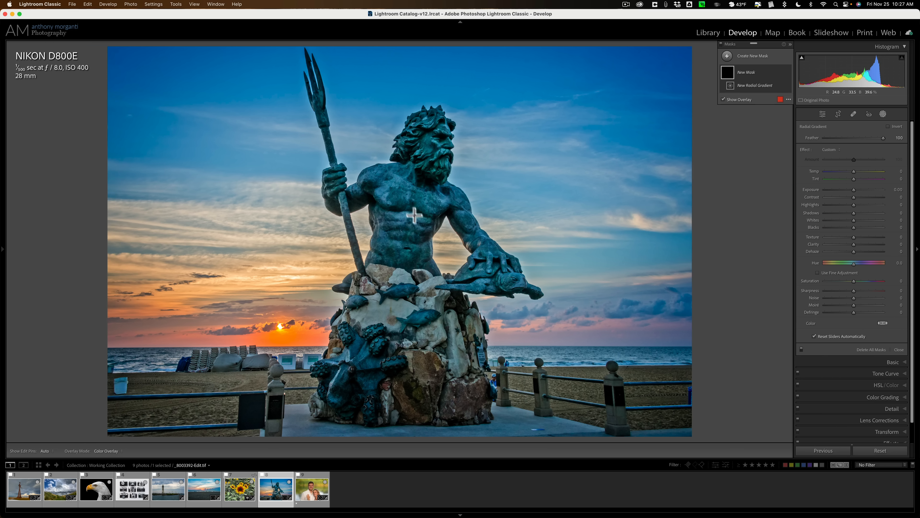
pyautogui.moveTo(414, 215); pyautogui.dragTo(551, 412)
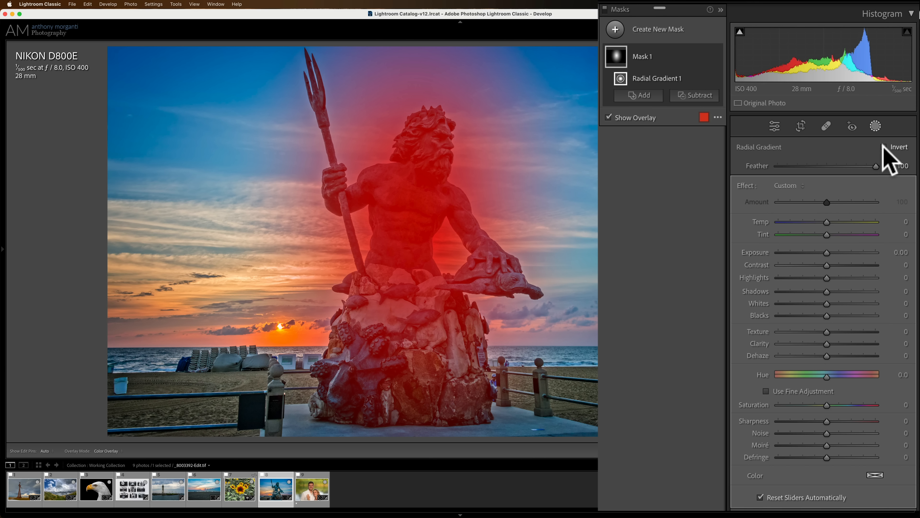
pyautogui.click(884, 147)
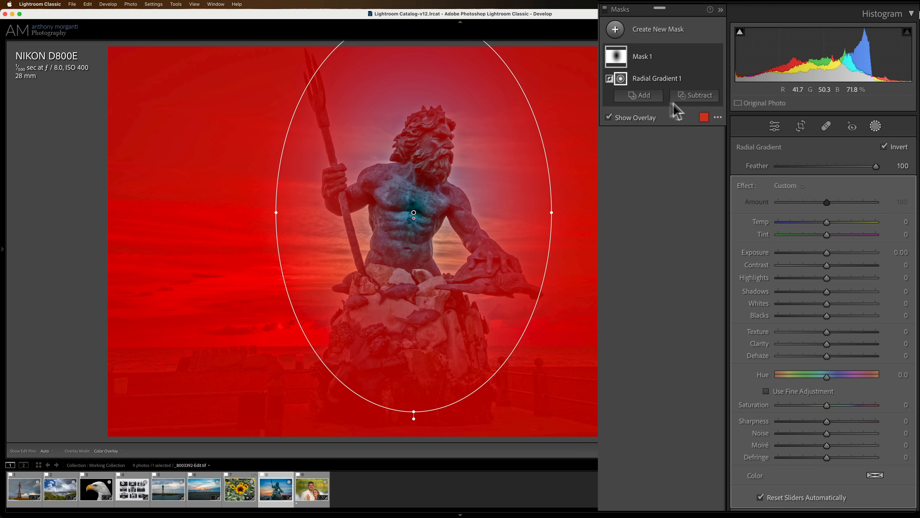
pyautogui.moveTo(859, 189); pyautogui.dragTo(846, 189)
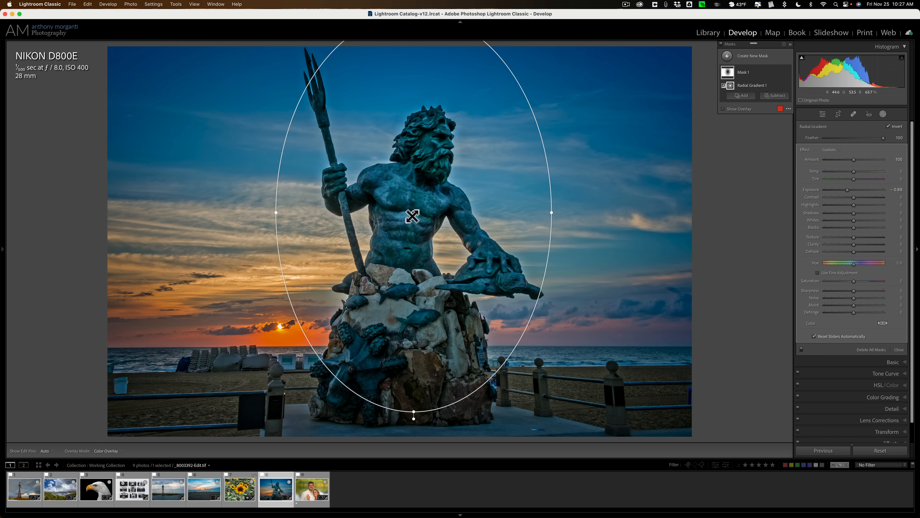
pyautogui.moveTo(414, 212)
pyautogui.press('BackSpace')
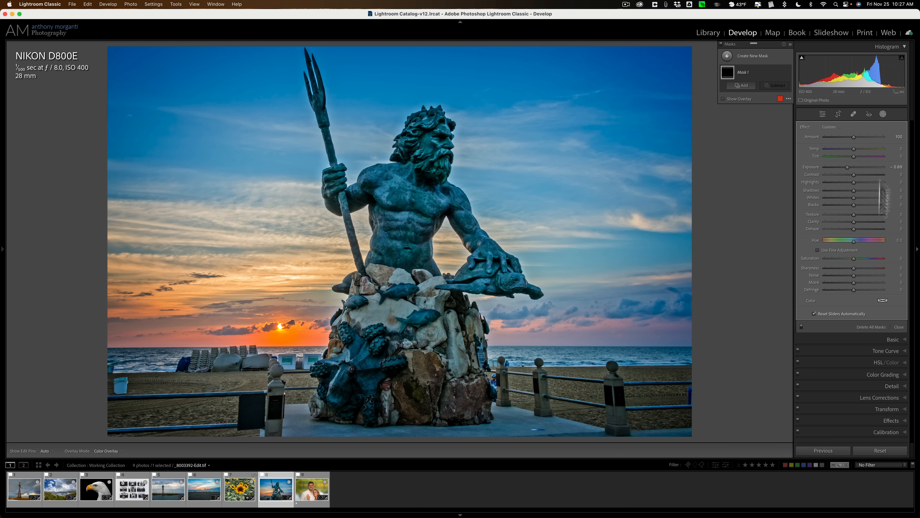
pyautogui.click(871, 327)
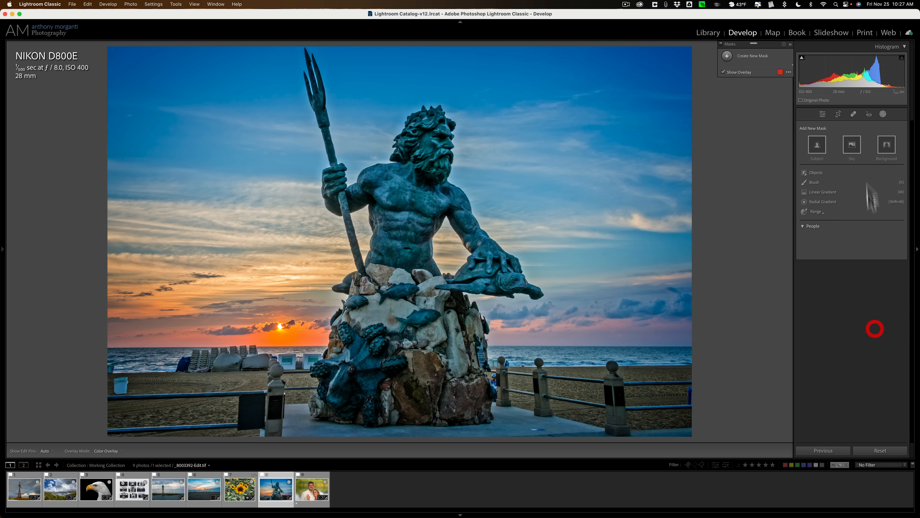
# Try a perfectly circular Radial Gradient centred on the statue's lower torso with Exposure 1.53, and delete all masks
pyautogui.click(823, 201)
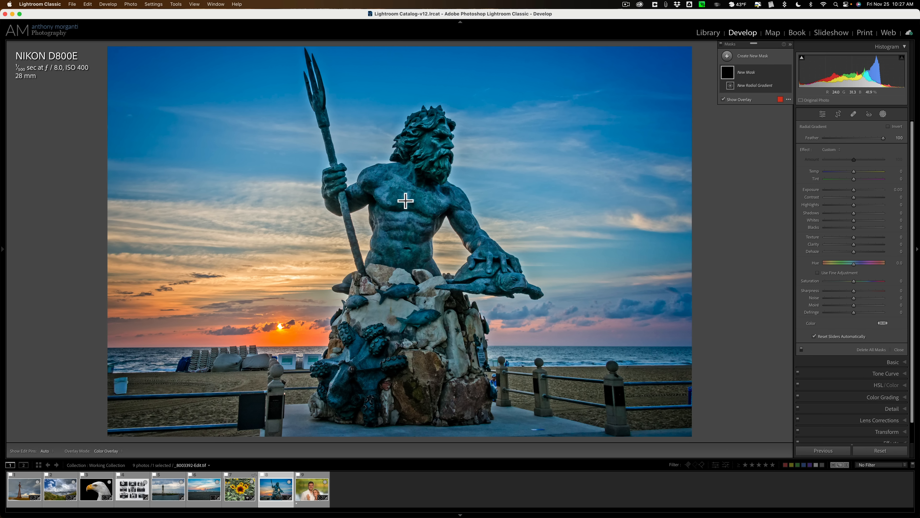
pyautogui.moveTo(405, 201); pyautogui.dragTo(620, 378)
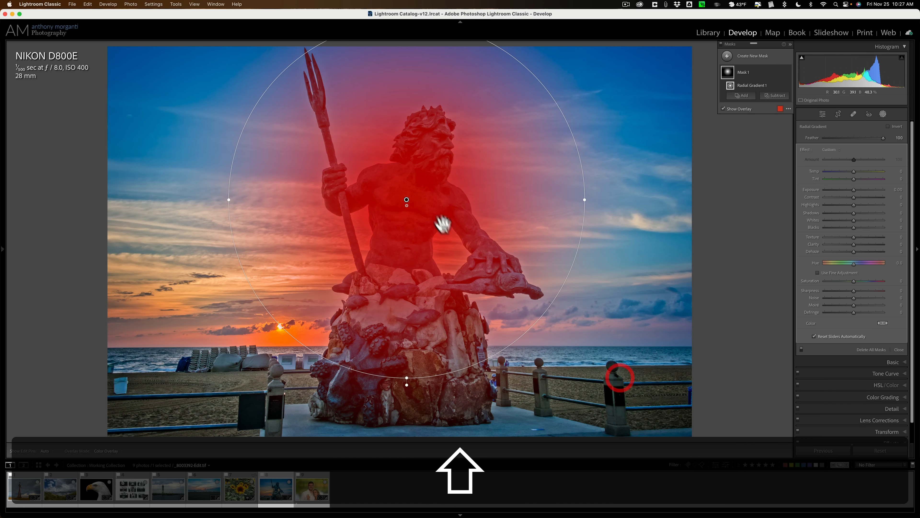
pyautogui.moveTo(411, 199); pyautogui.dragTo(413, 237)
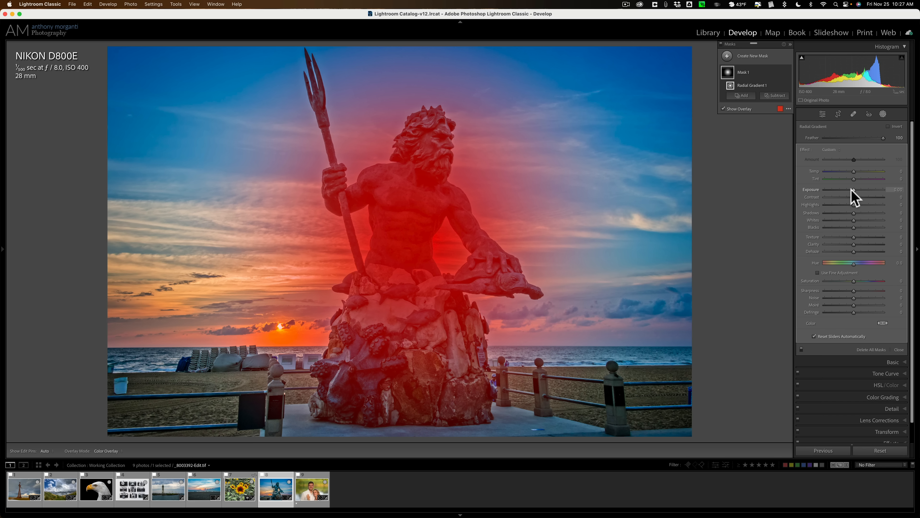
pyautogui.moveTo(853, 190); pyautogui.dragTo(865, 190)
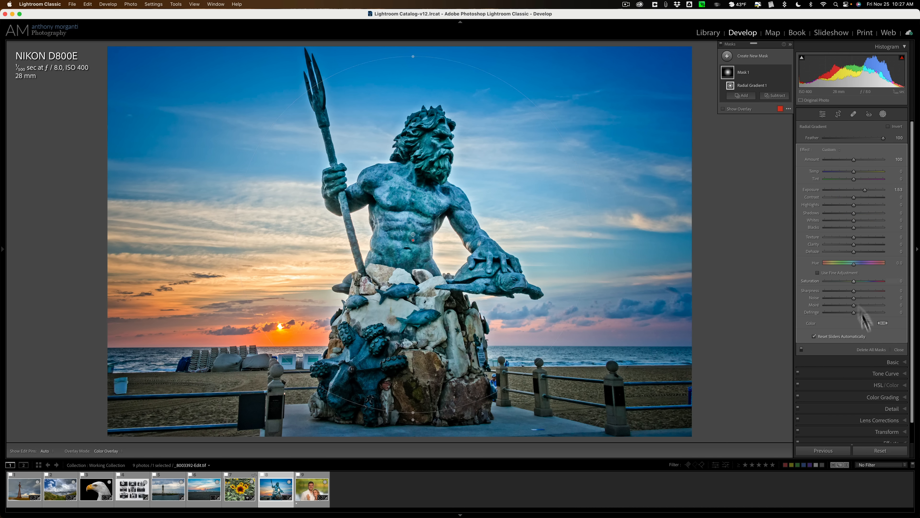
pyautogui.click(871, 350)
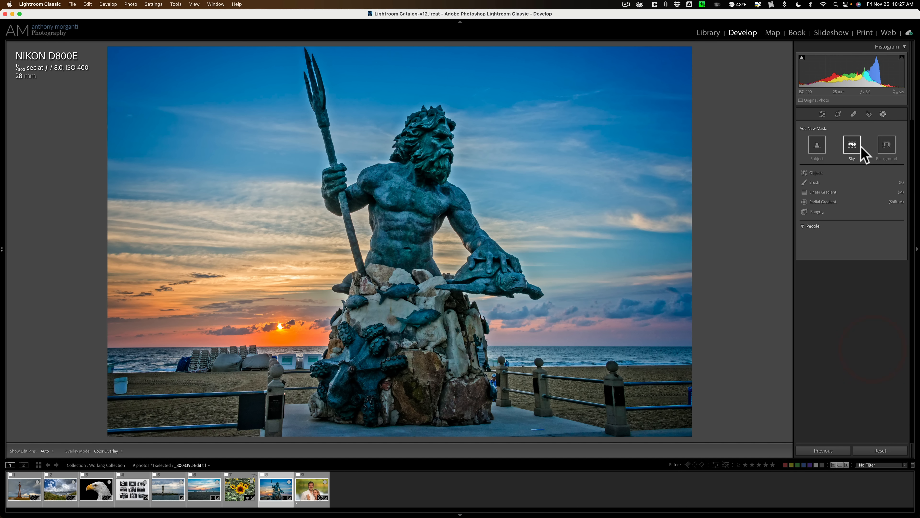
# Try a Radial Gradient fitted to the whole statue photo, inverted with Exposure about -0.89 to darken the edges, and delete all masks
pyautogui.click(819, 202)
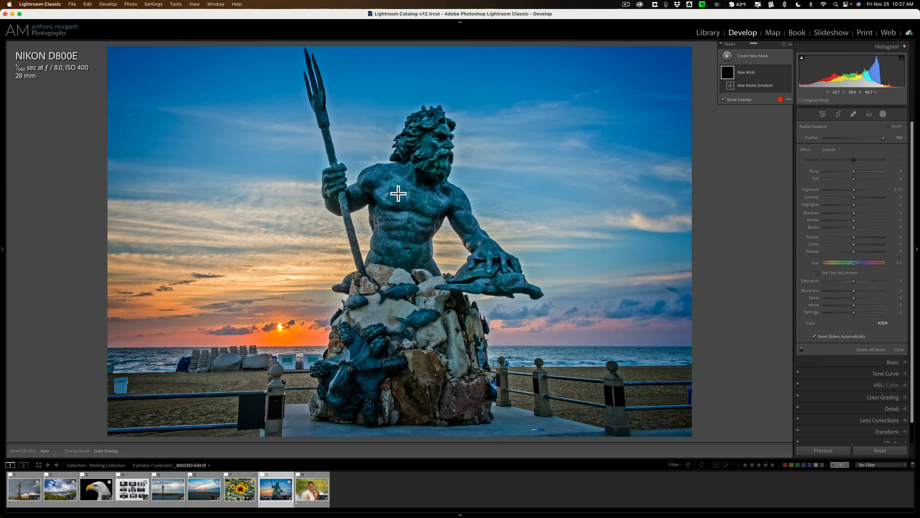
pyautogui.moveTo(399, 193); pyautogui.dragTo(547, 358)
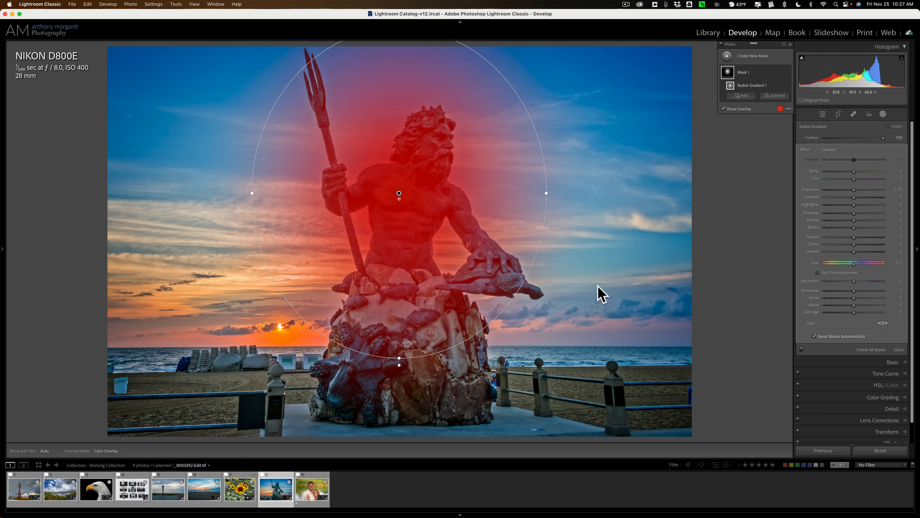
pyautogui.press('super')
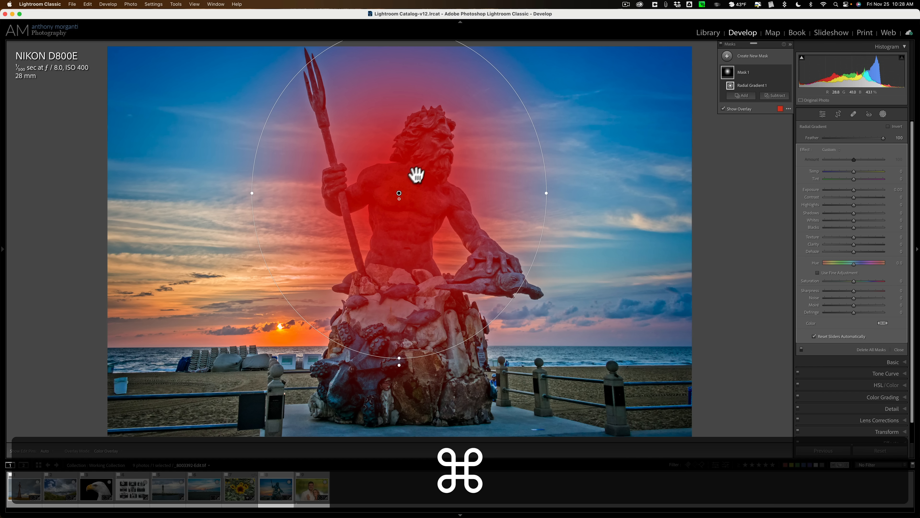
pyautogui.keyDown('super'); pyautogui.doubleClick(399, 194); pyautogui.keyUp('super')
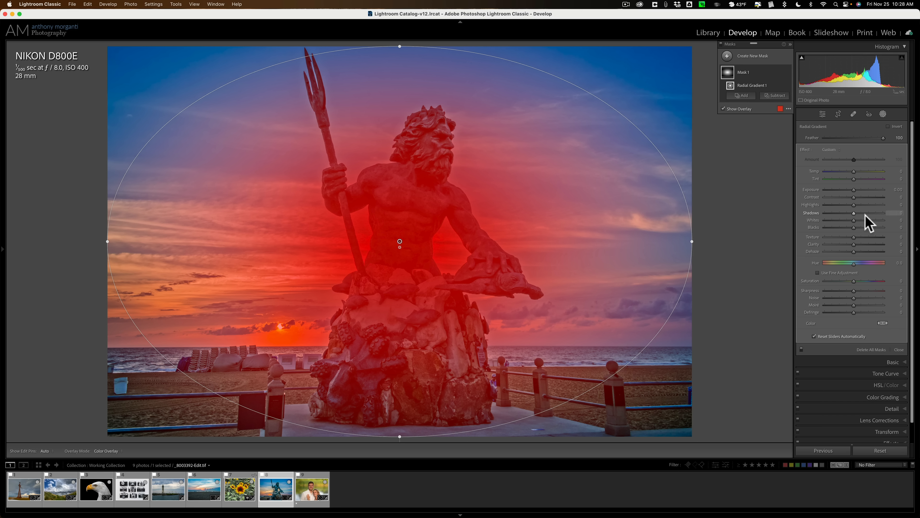
pyautogui.click(889, 126)
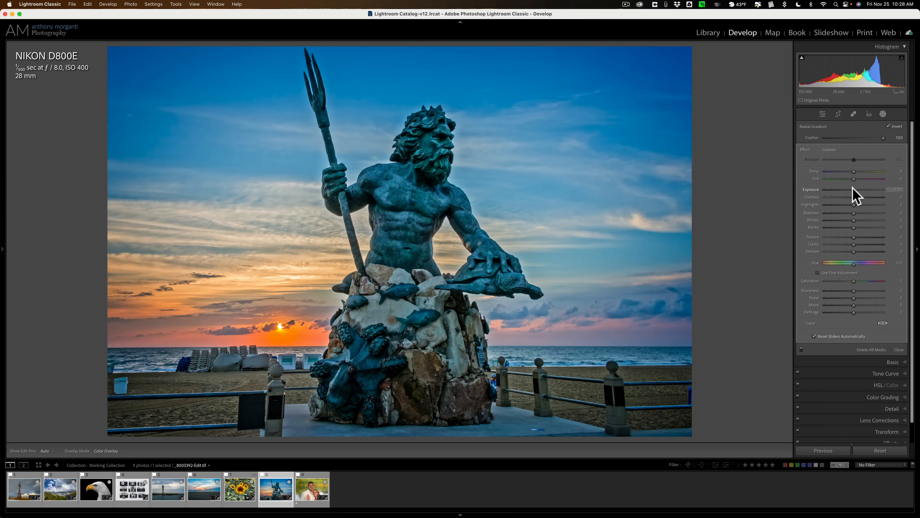
pyautogui.moveTo(852, 190); pyautogui.dragTo(845, 189)
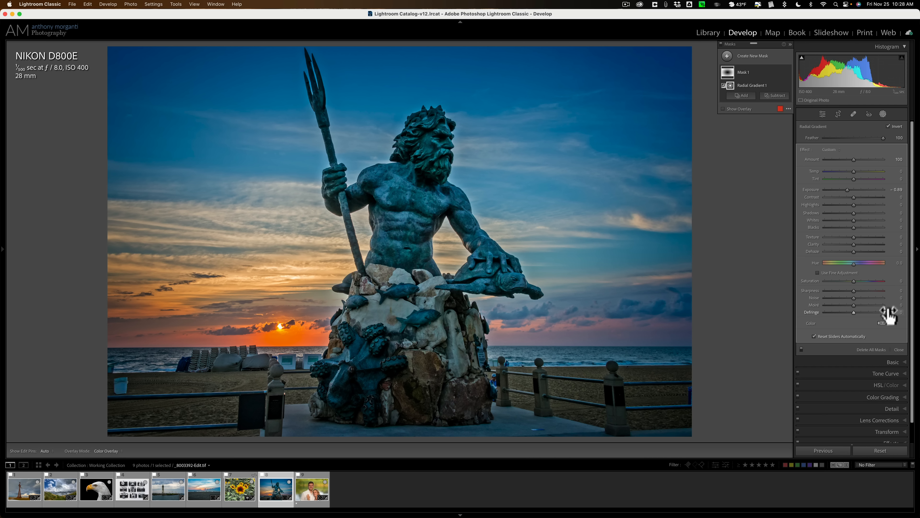
pyautogui.click(874, 348)
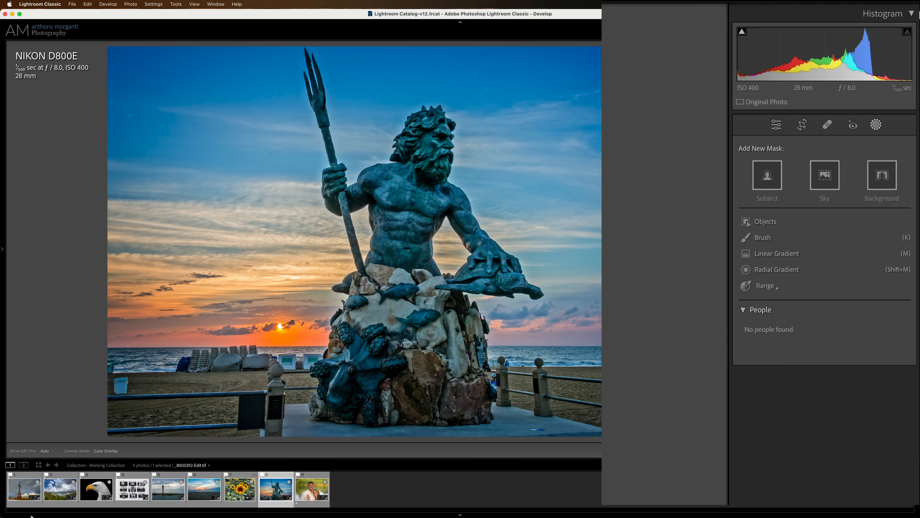
# Open the photo of the cloudy sky over the grassy path and delete all its masks
pyautogui.click(52, 485)
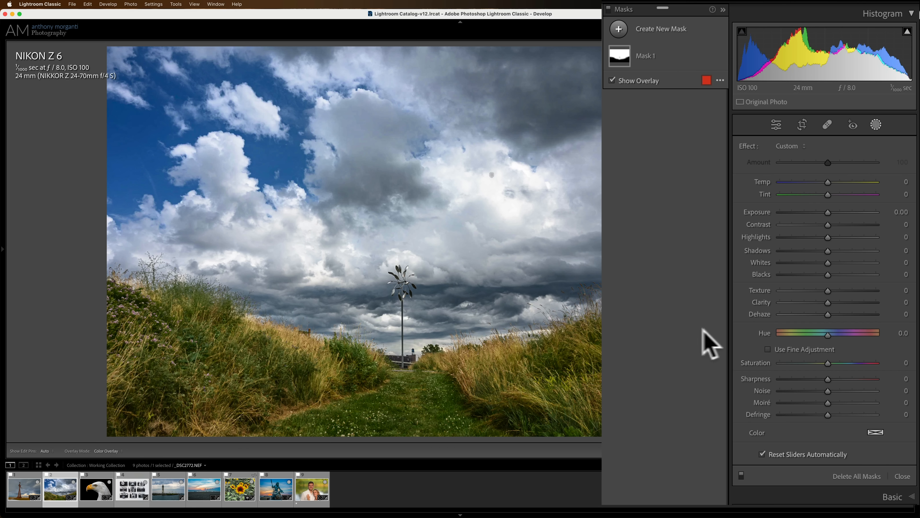
pyautogui.click(857, 476)
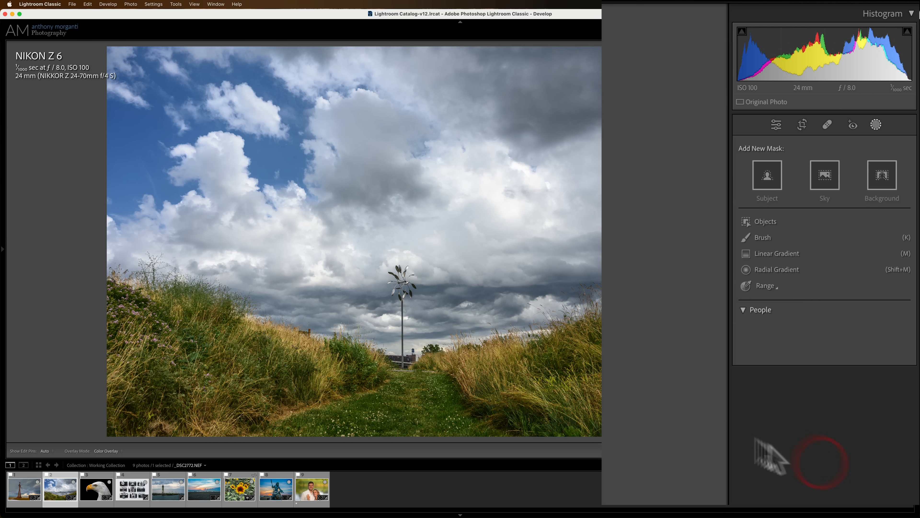
# Try a Color Range mask sampled from the blue sky with Exposure -0.55 and Refine 22, and delete all masks
pyautogui.click(771, 283)
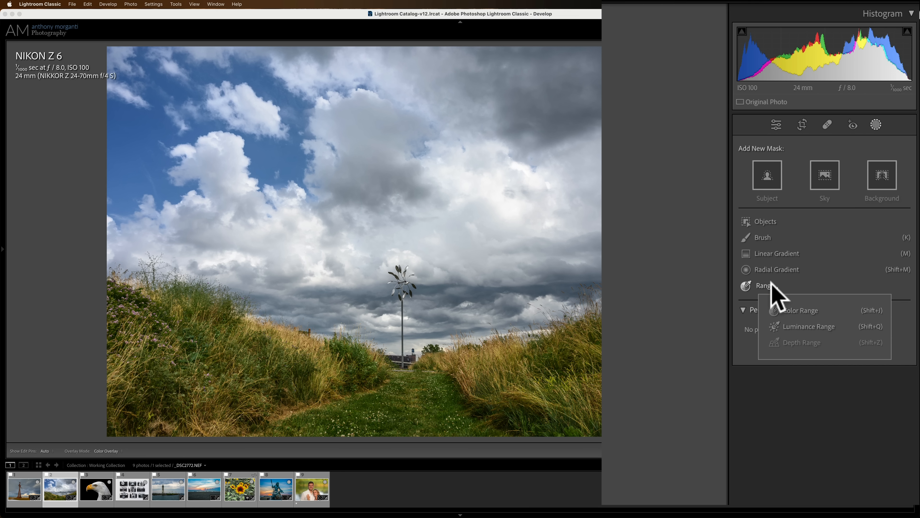
pyautogui.click(799, 310)
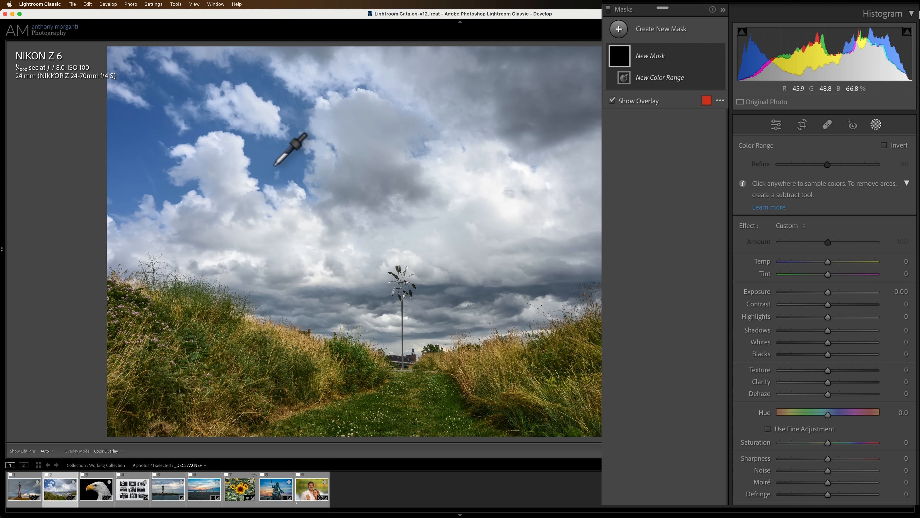
pyautogui.click(263, 159)
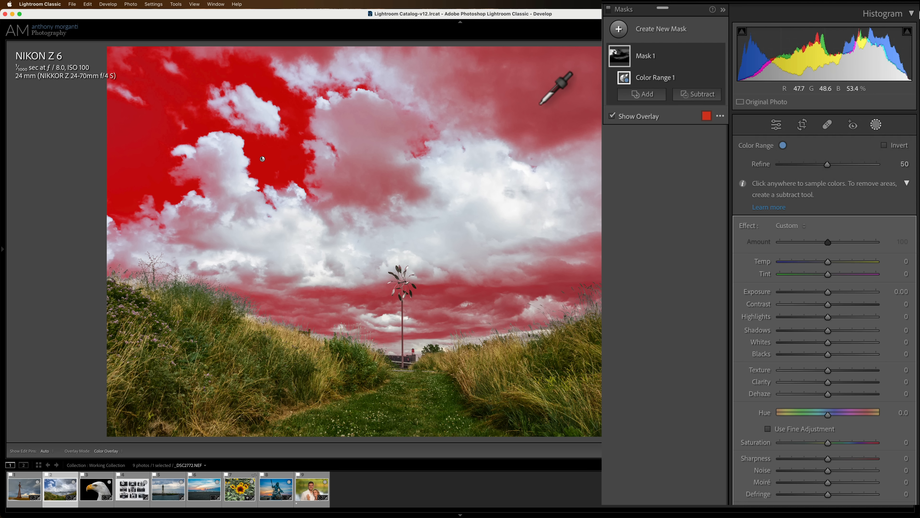
pyautogui.moveTo(827, 291); pyautogui.dragTo(820, 293)
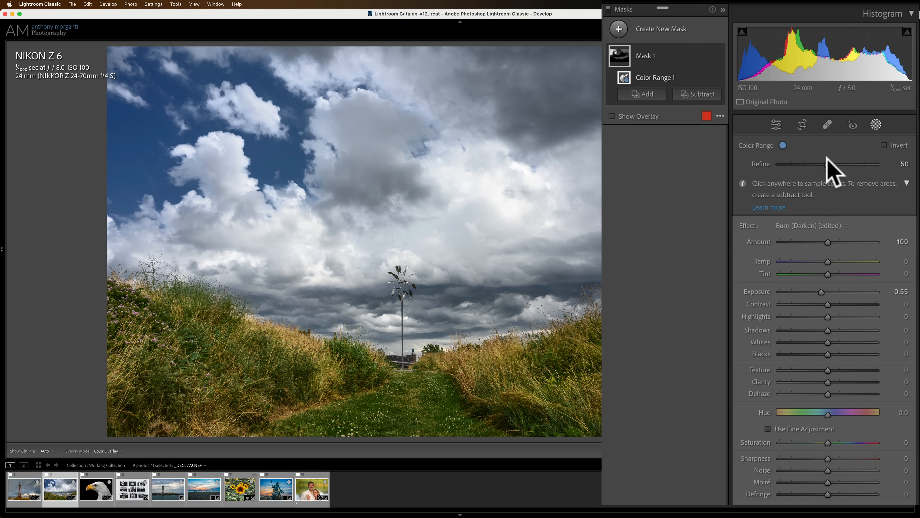
pyautogui.moveTo(829, 164); pyautogui.dragTo(800, 164)
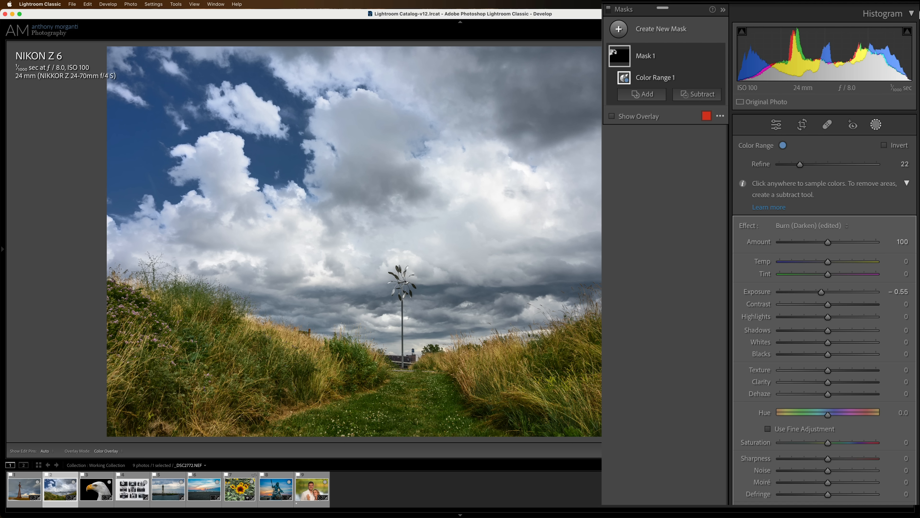
pyautogui.click(871, 372)
# Open the bald eagle photo and delete all its masks
pyautogui.click(94, 484)
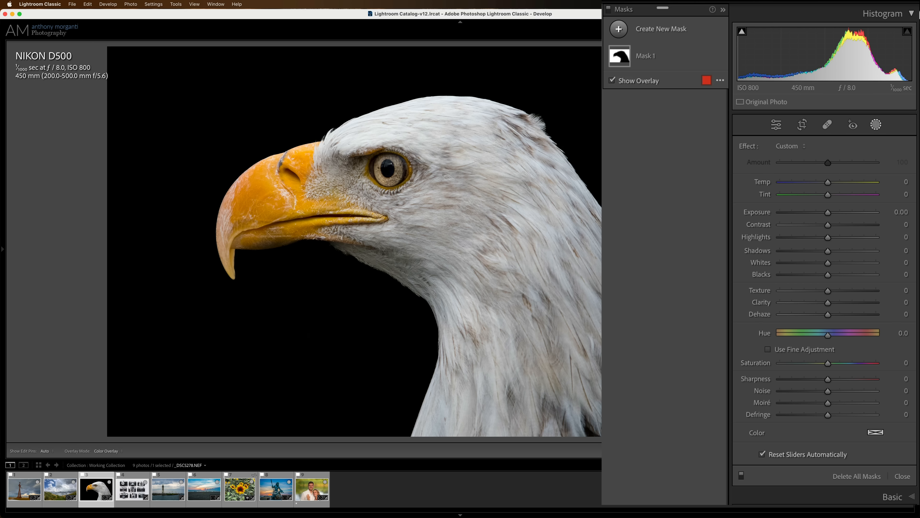
pyautogui.click(873, 478)
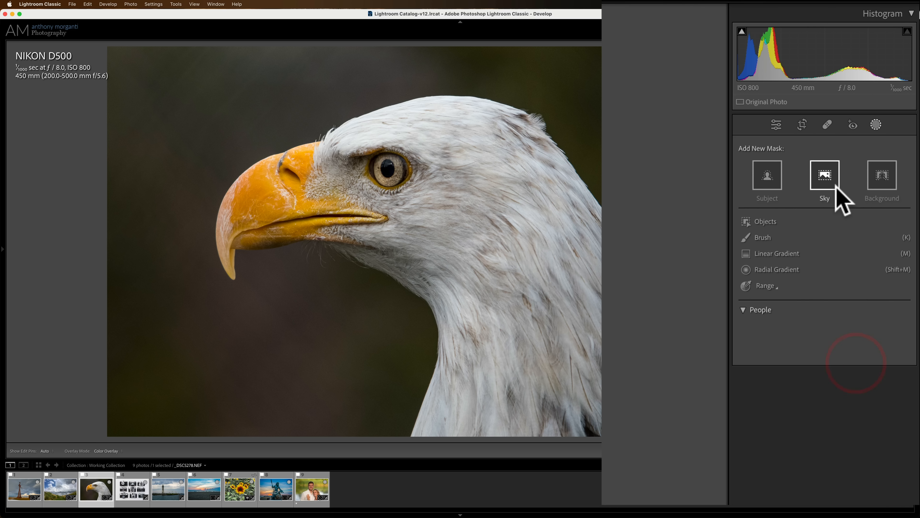
# Add a Luminance Range mask sampled from the eagle's white head feathers and narrow its range to 80/91–100/100
pyautogui.click(774, 287)
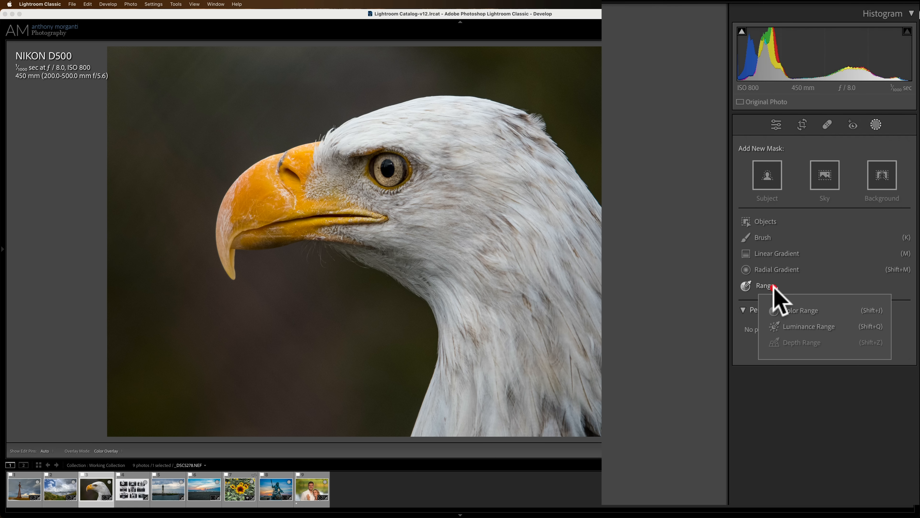
pyautogui.click(799, 322)
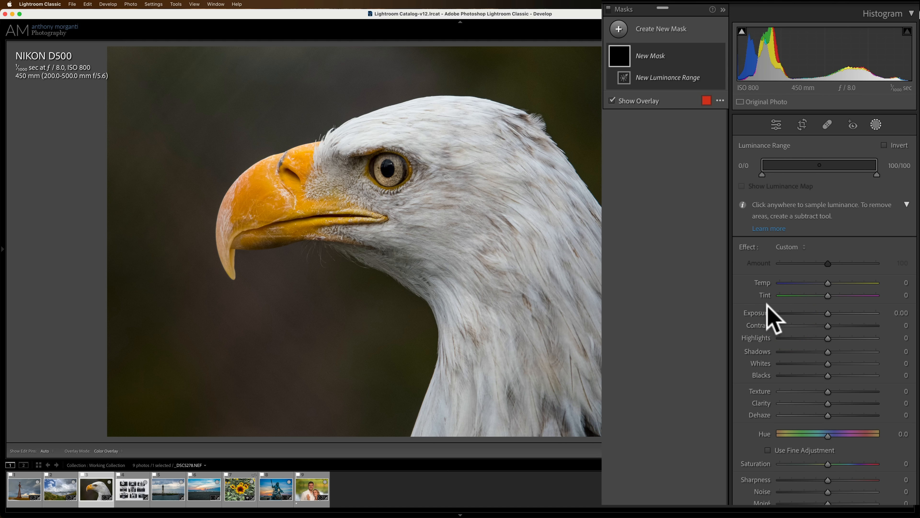
pyautogui.click(473, 142)
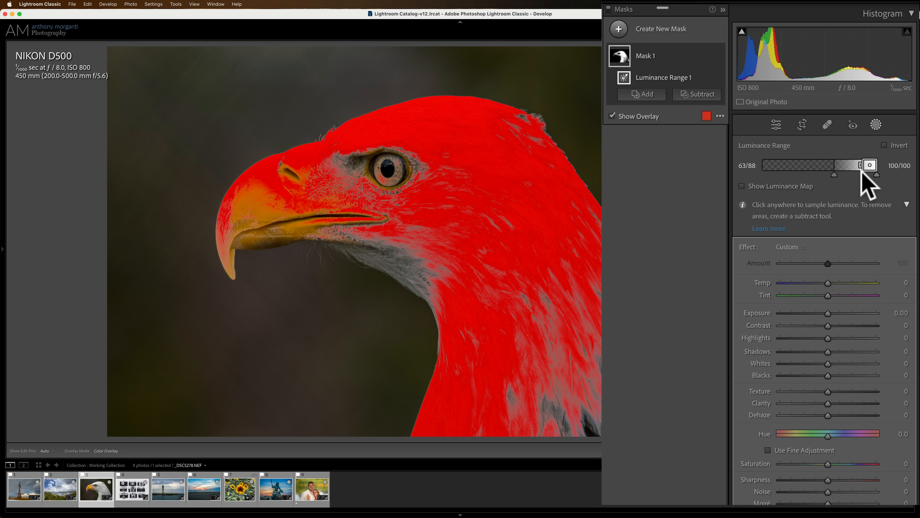
pyautogui.moveTo(865, 169); pyautogui.dragTo(856, 169)
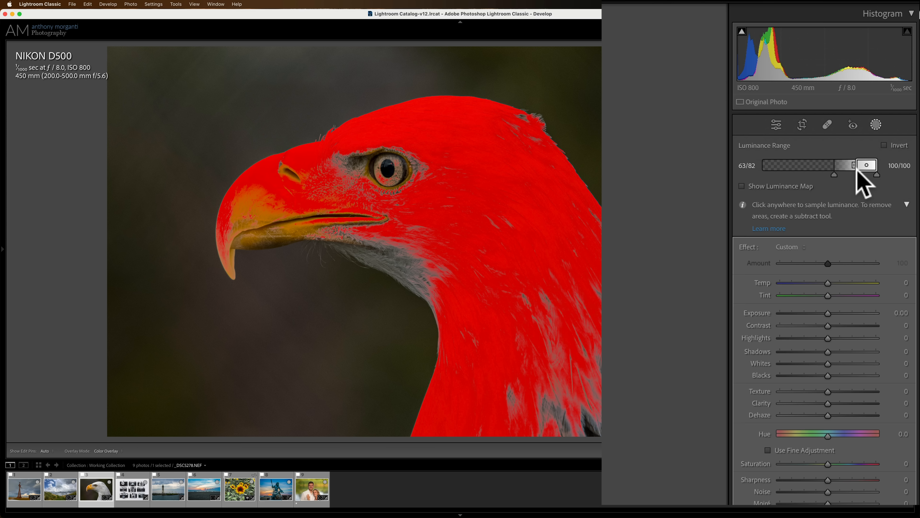
pyautogui.moveTo(856, 170)
pyautogui.mouseDown()
pyautogui.moveTo(869, 170)
pyautogui.moveTo(843, 174)
pyautogui.moveTo(874, 174)
pyautogui.moveTo(866, 167)
pyautogui.mouseUp()
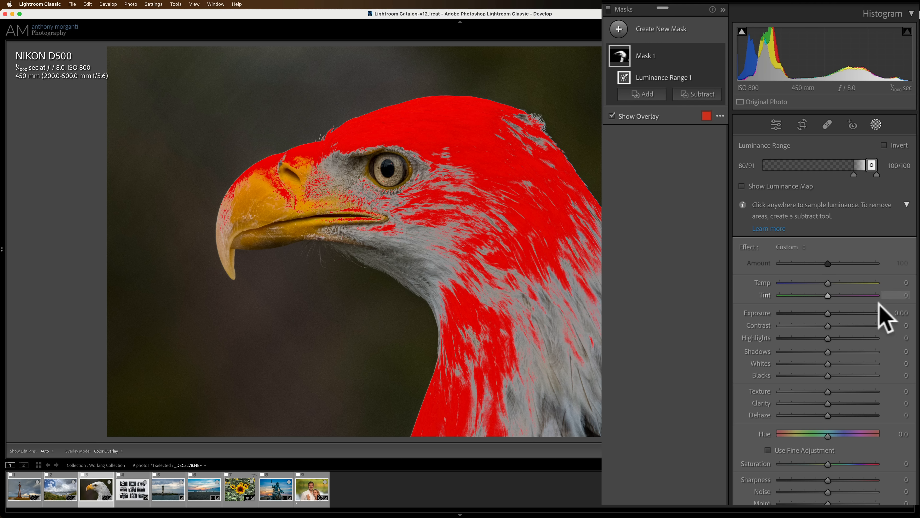
# Check the Luminance Range mask on the eagle with the luminance map, and delete the mask
pyautogui.moveTo(828, 313); pyautogui.dragTo(828, 338)
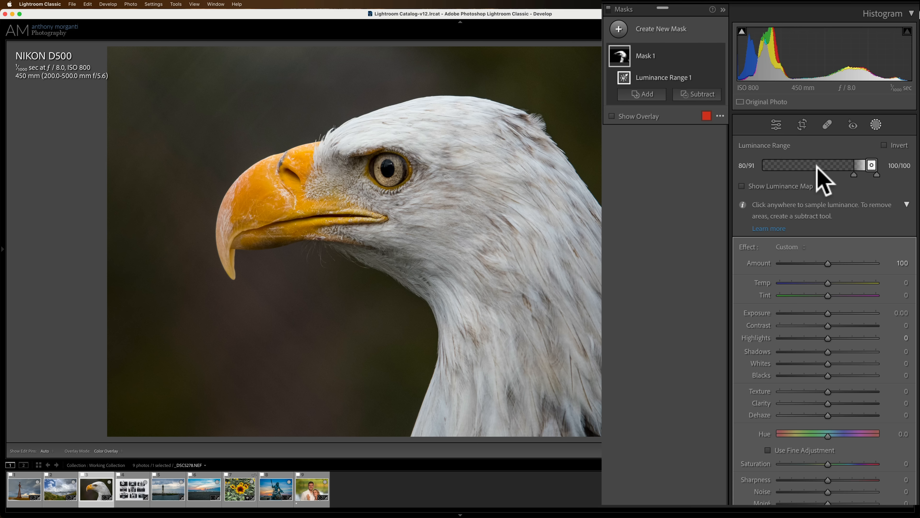
pyautogui.click(742, 186)
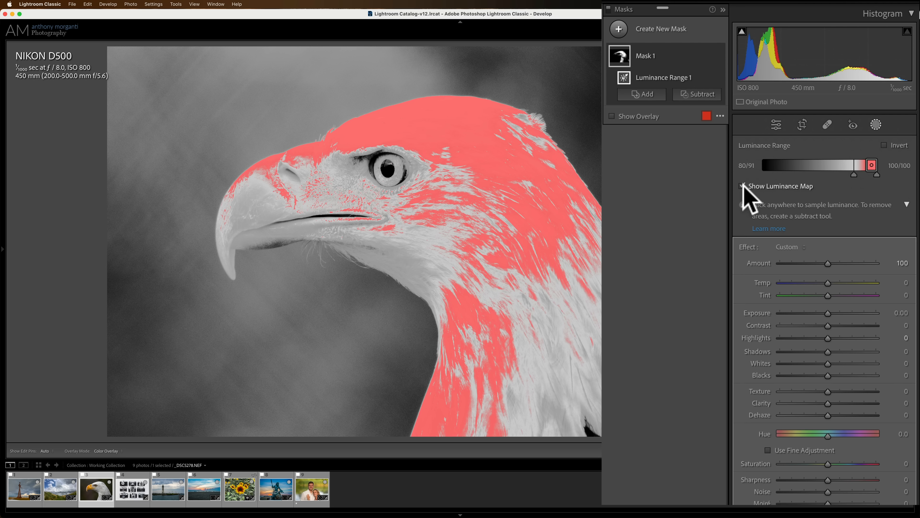
pyautogui.click(742, 186)
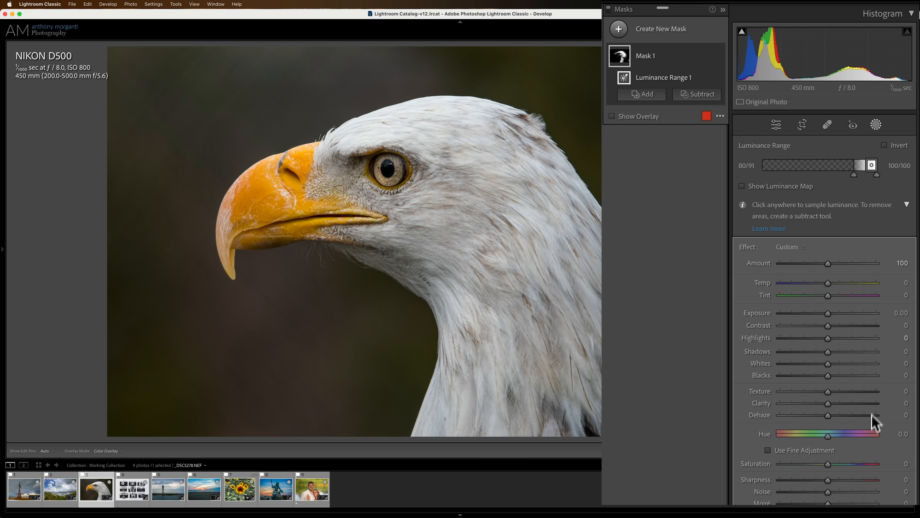
pyautogui.press('Delete')
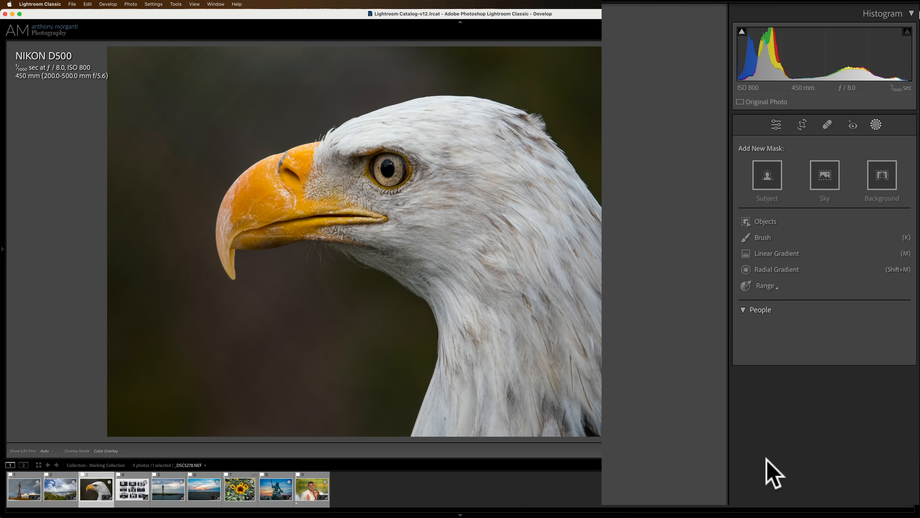
# Open the iPhone sunflower photo, which contains depth information, for masking
pyautogui.click(770, 285)
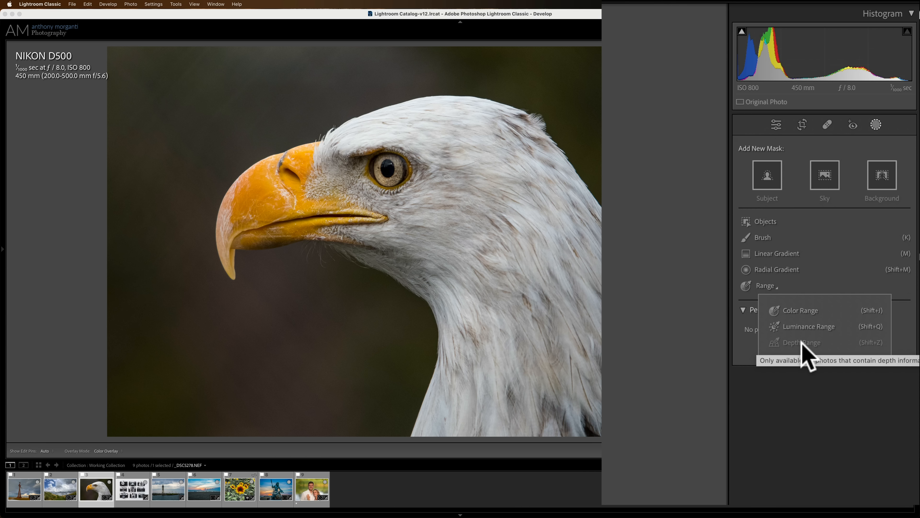
pyautogui.click(243, 485)
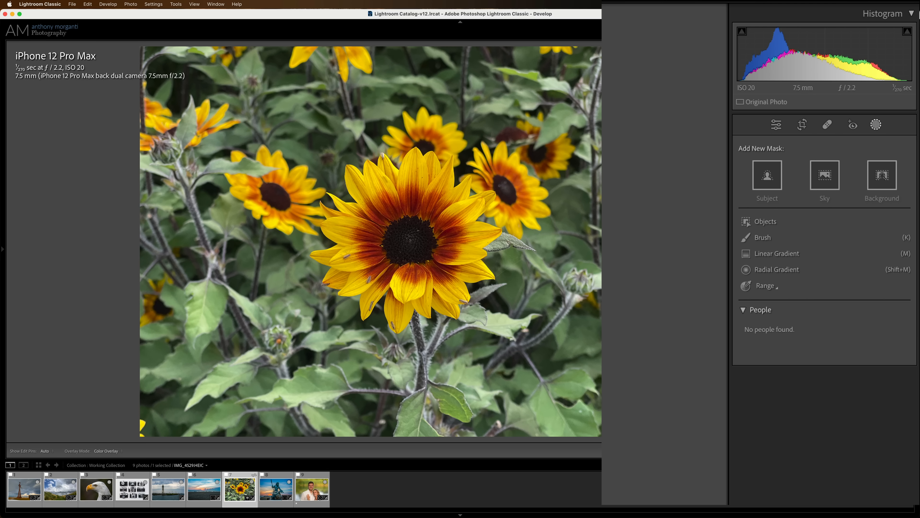
# Add a Depth Range mask sampled from the central sunflower and raise its Exposure to 0.49
pyautogui.click(765, 285)
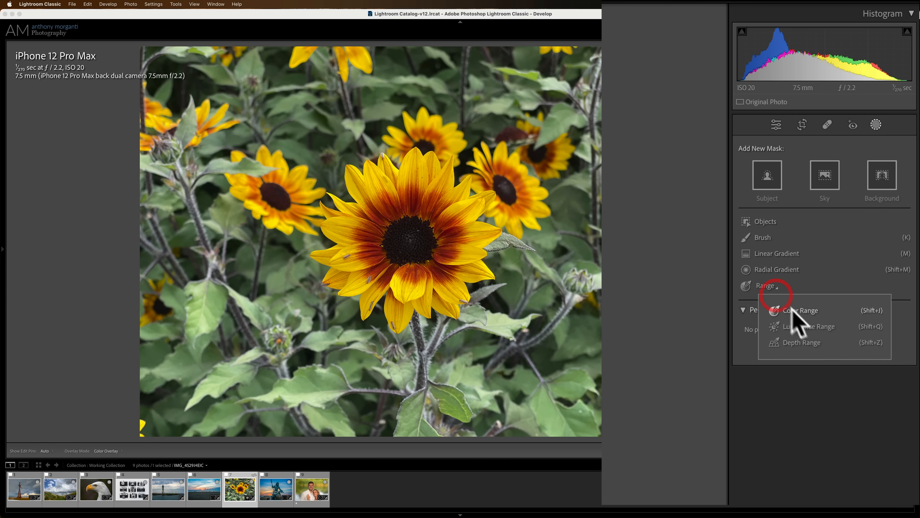
pyautogui.click(801, 343)
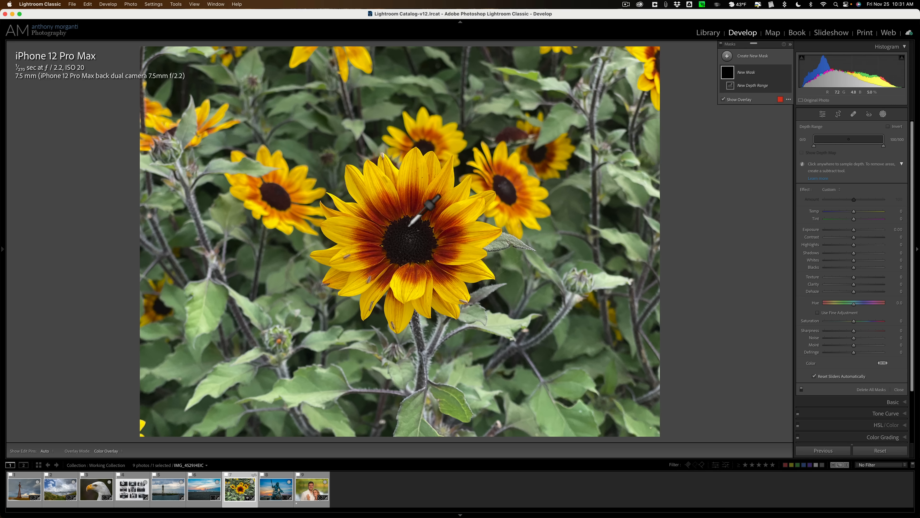
pyautogui.click(409, 227)
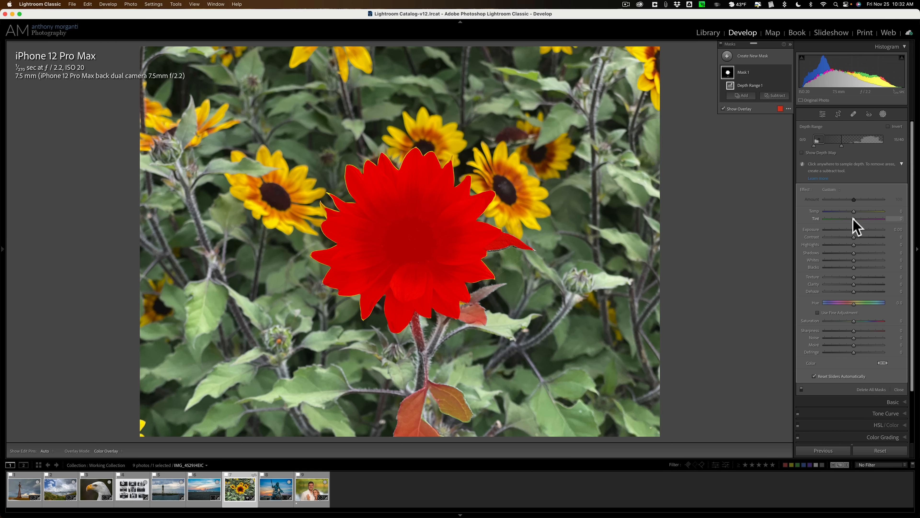
pyautogui.moveTo(851, 229); pyautogui.dragTo(857, 229)
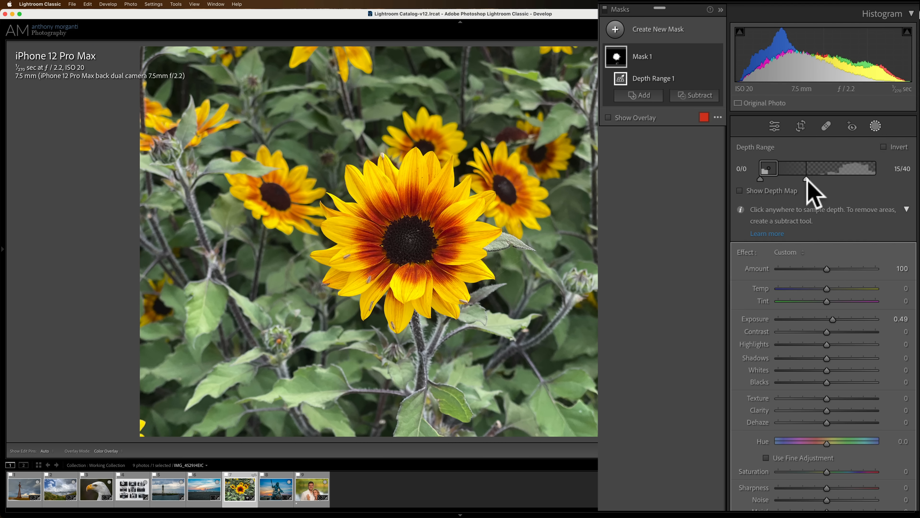
# Try extending the Depth Range falloff to the stem and leaves with the mask overlay shown, and delete all masks
pyautogui.moveTo(805, 176); pyautogui.dragTo(811, 176)
pyautogui.click(609, 117)
pyautogui.moveTo(808, 177); pyautogui.dragTo(754, 178)
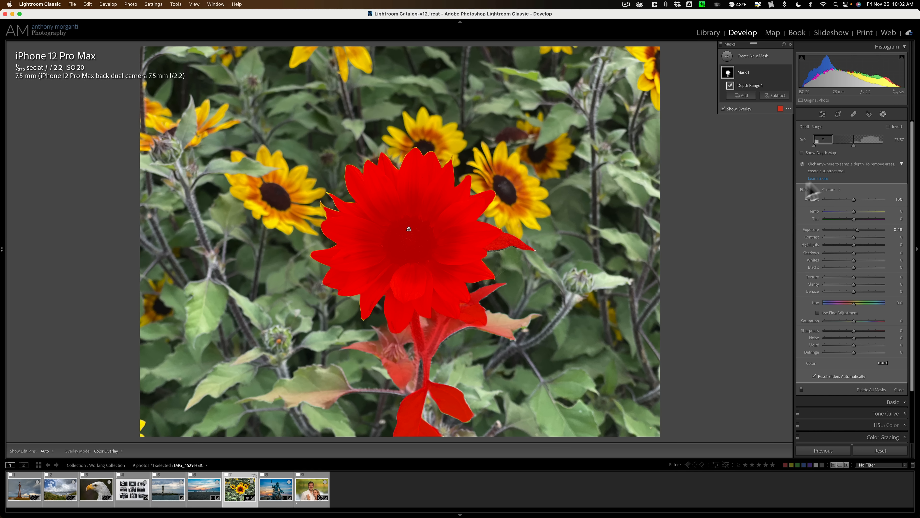
pyautogui.click(872, 389)
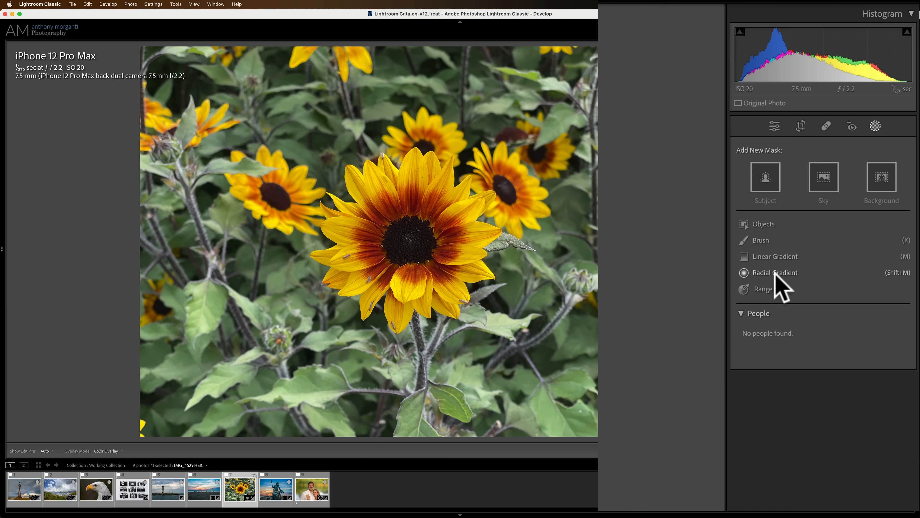
# Open the portrait photo of the couple for masking
pyautogui.click(763, 290)
pyautogui.click(761, 288)
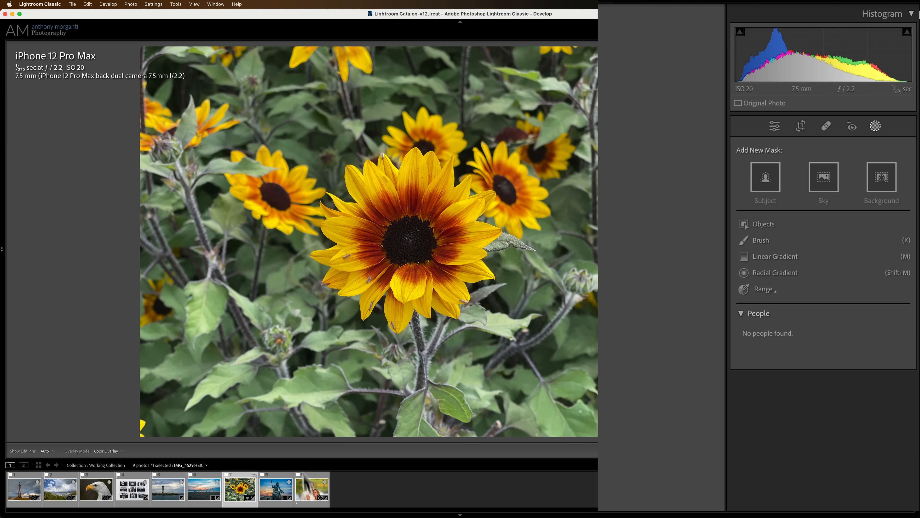
pyautogui.click(309, 494)
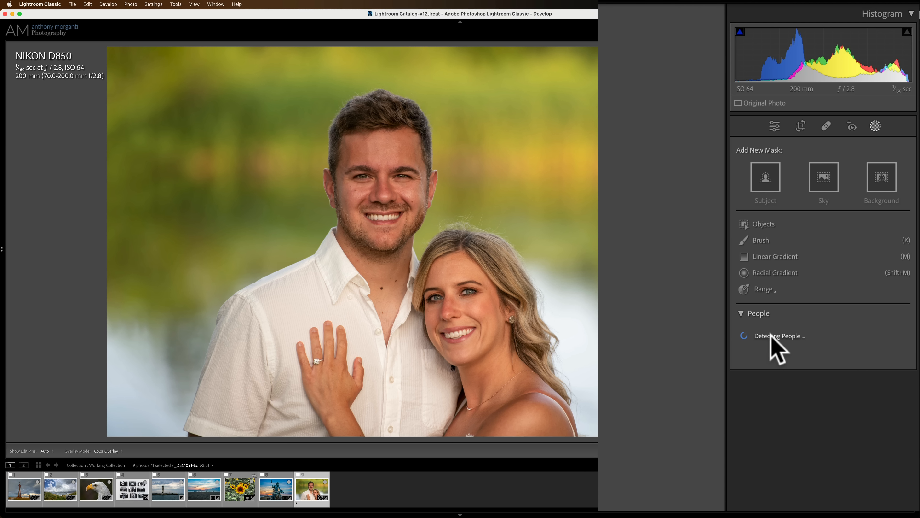
# Create a People mask of the man's face skin, apply the Soften Skin (Lite) effect and hide the mask overlay
pyautogui.moveTo(771, 344)
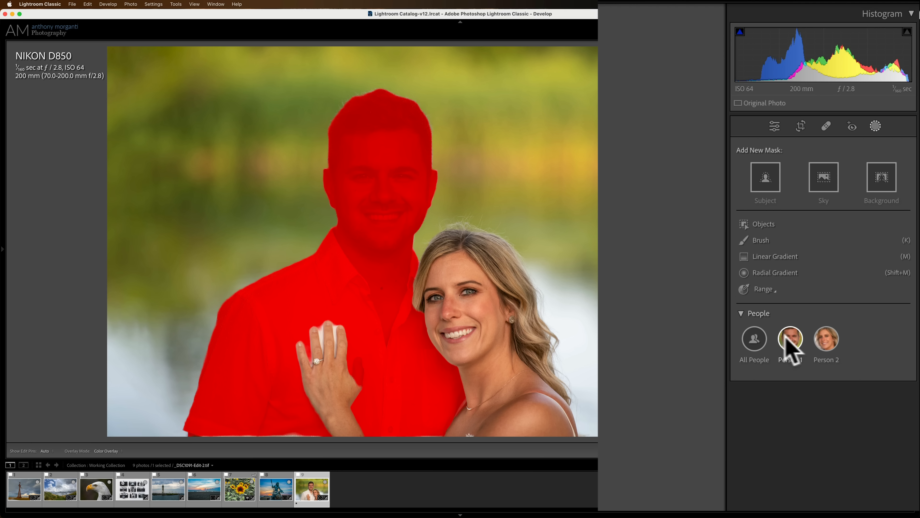
pyautogui.click(794, 342)
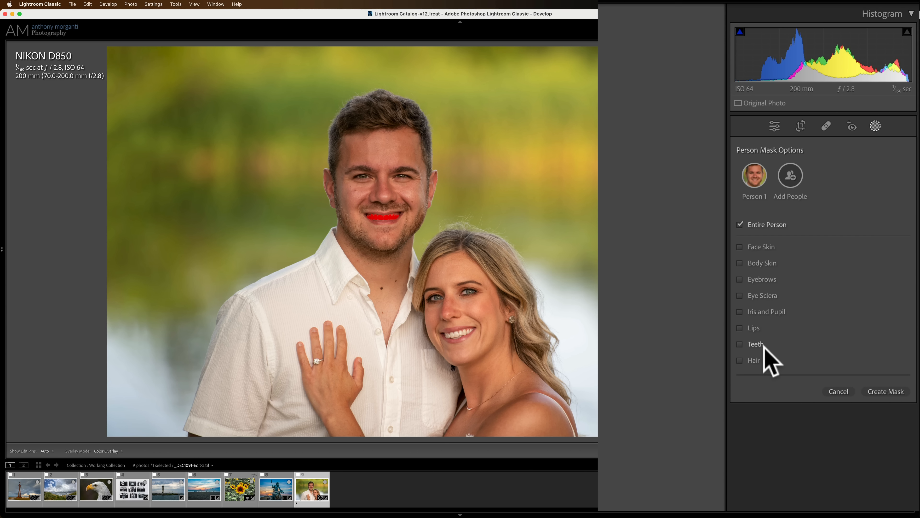
pyautogui.click(739, 247)
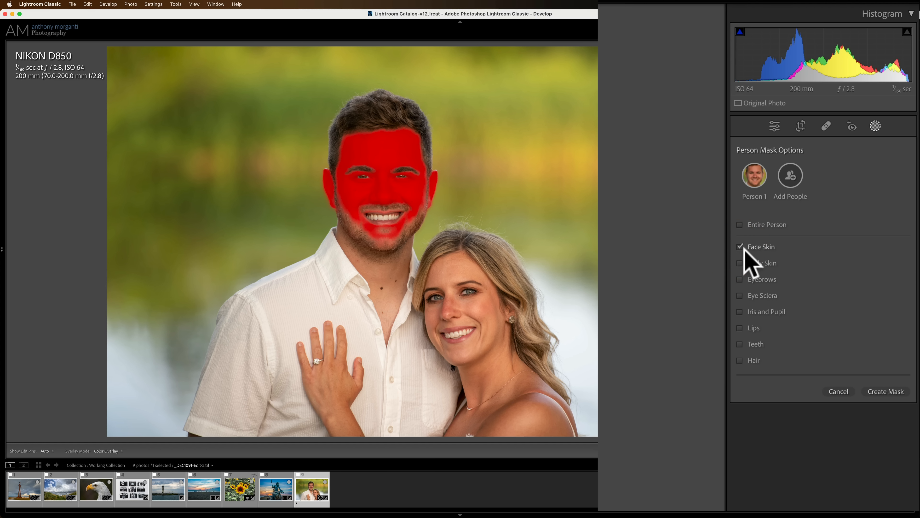
pyautogui.click(884, 391)
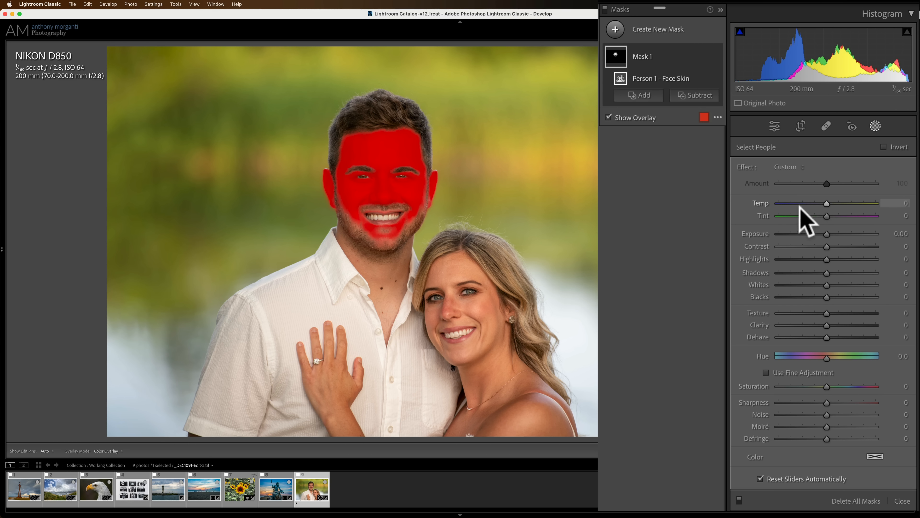
pyautogui.click(792, 167)
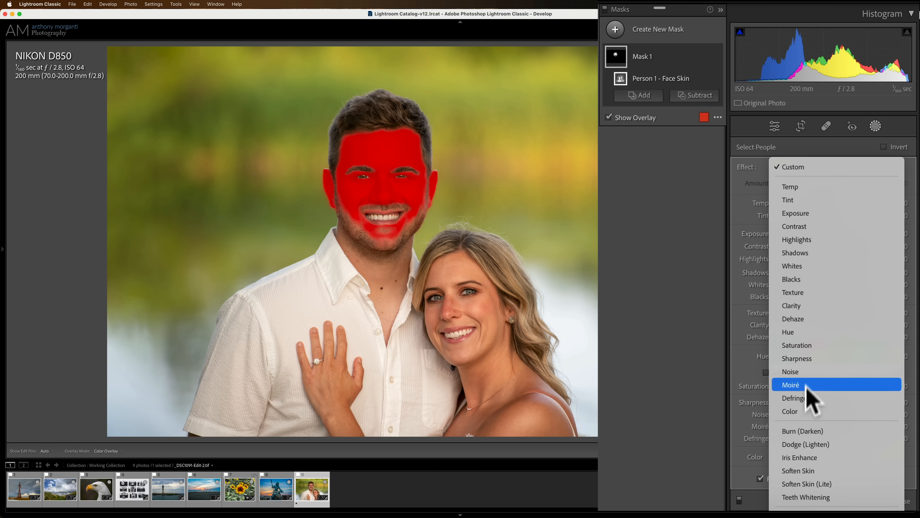
pyautogui.click(819, 484)
pyautogui.press('o')
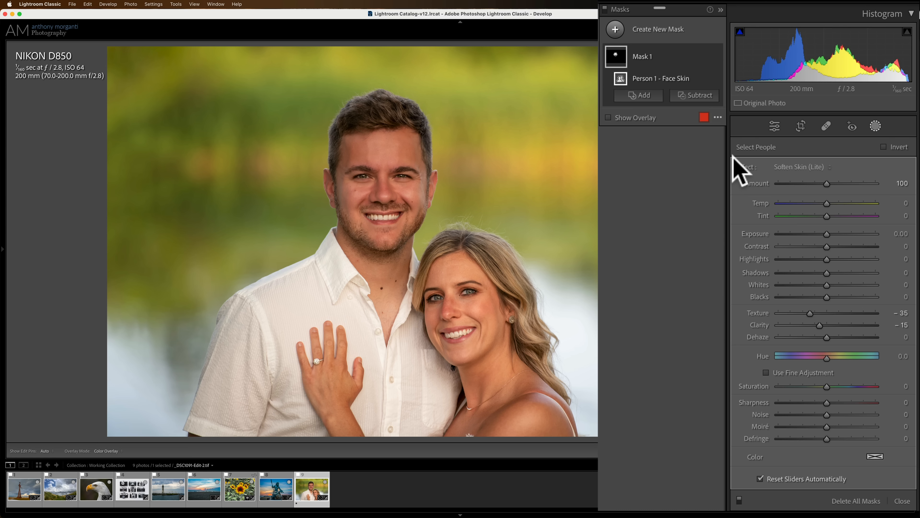
# Add a People mask of the man's teeth with the Teeth Whitening effect at Amount 100 and the mask overlay hidden
pyautogui.click(616, 28)
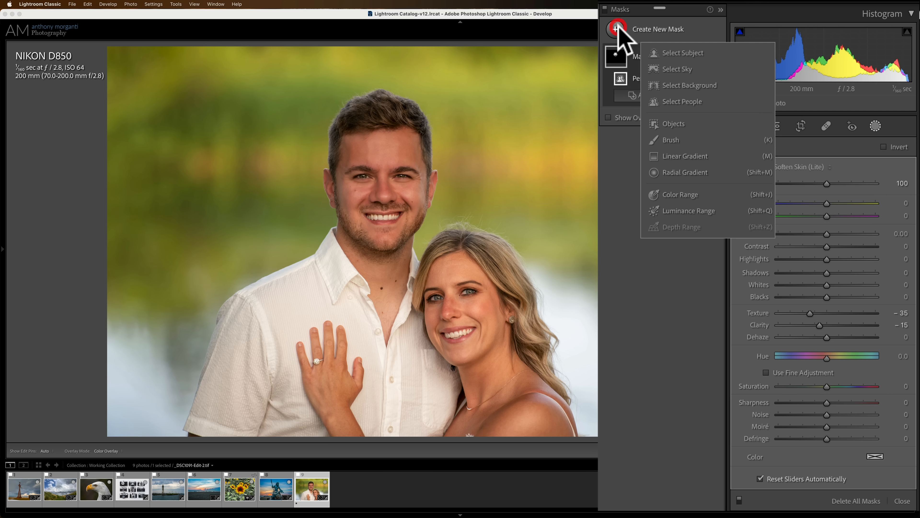
pyautogui.click(677, 102)
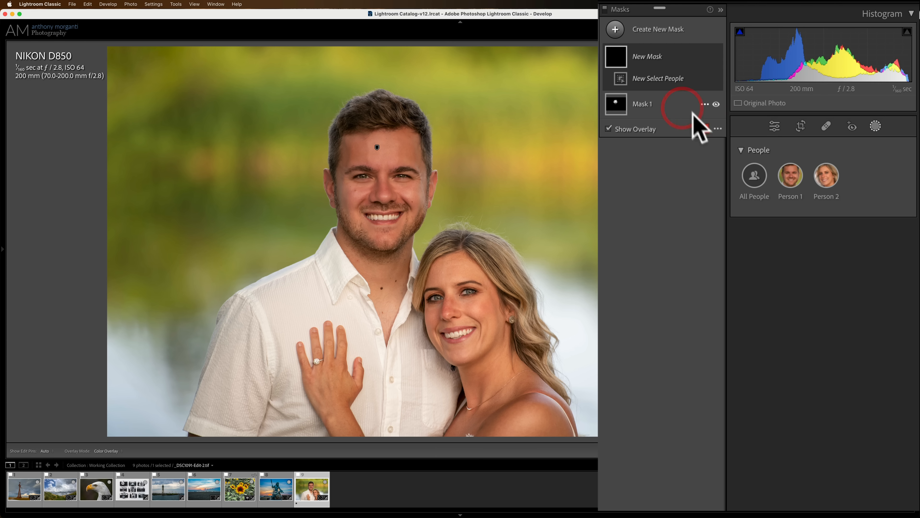
pyautogui.click(779, 174)
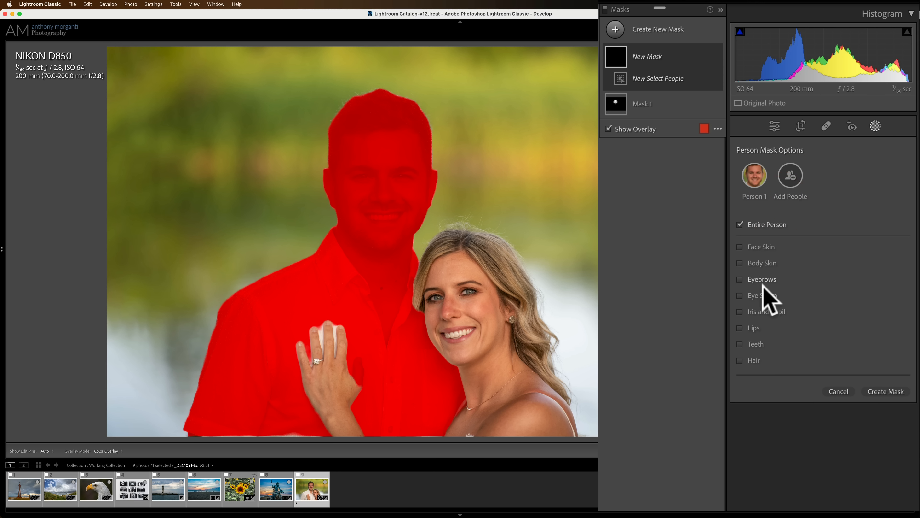
pyautogui.click(740, 345)
pyautogui.click(892, 391)
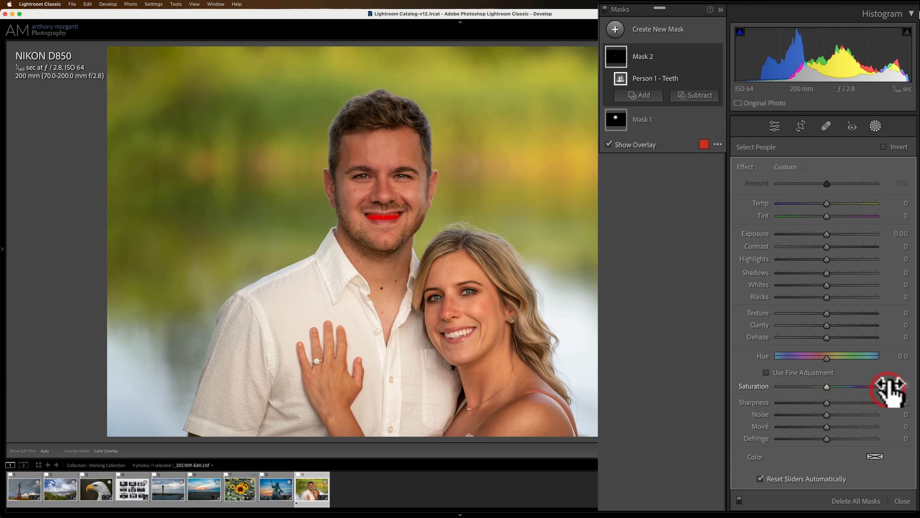
pyautogui.click(791, 165)
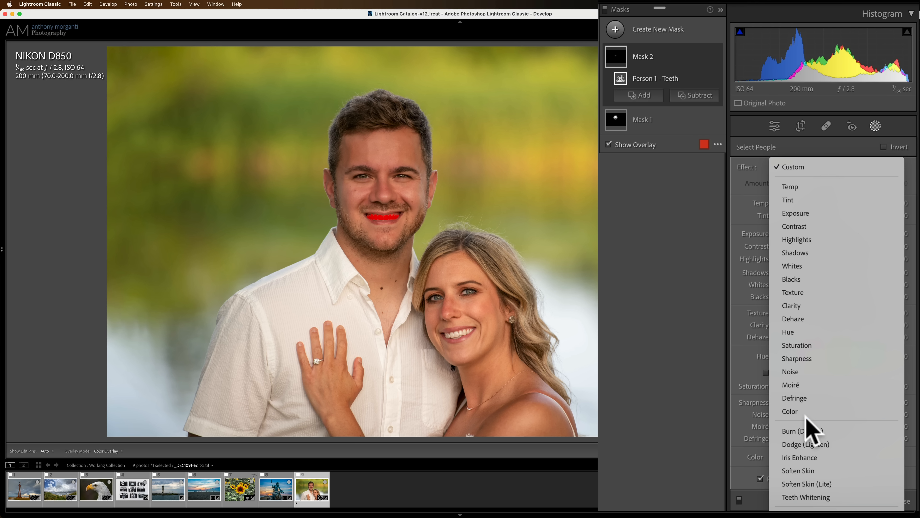
pyautogui.click(815, 495)
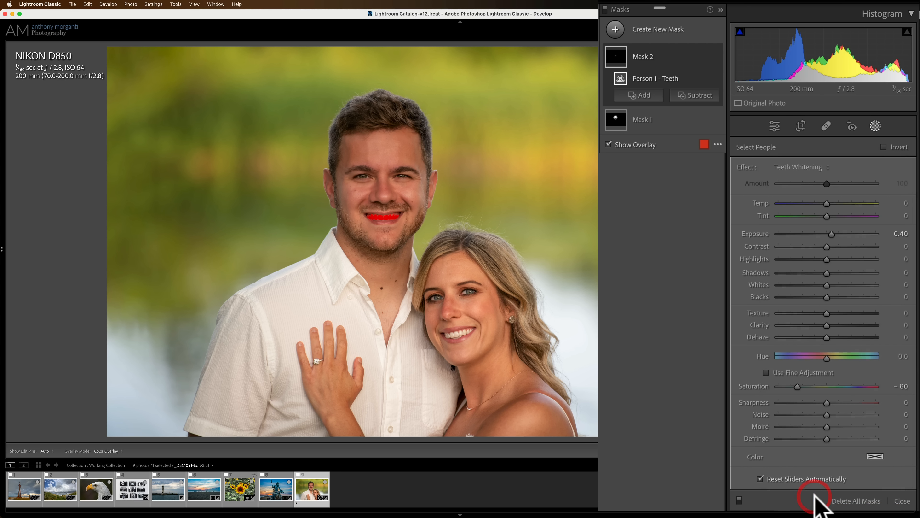
pyautogui.press('o')
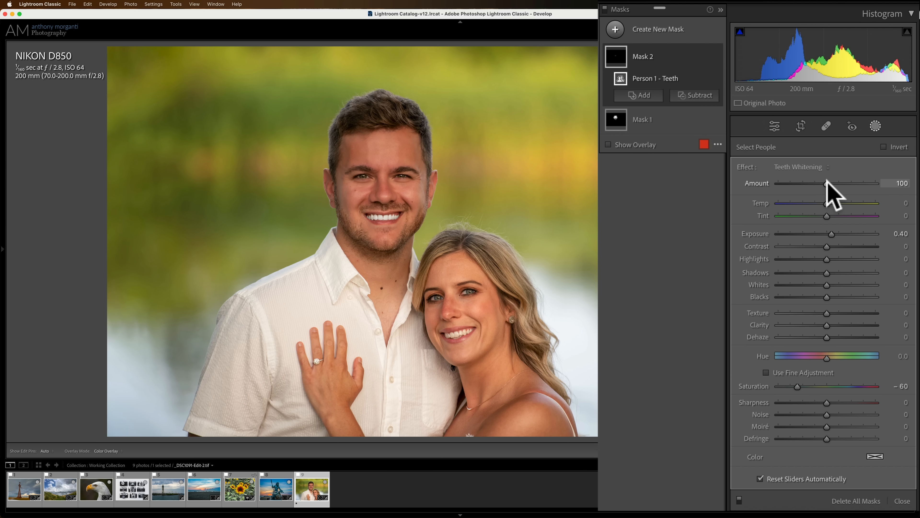
pyautogui.moveTo(827, 184)
pyautogui.mouseDown()
pyautogui.moveTo(798, 183)
pyautogui.moveTo(852, 182)
pyautogui.moveTo(821, 183)
pyautogui.mouseUp()
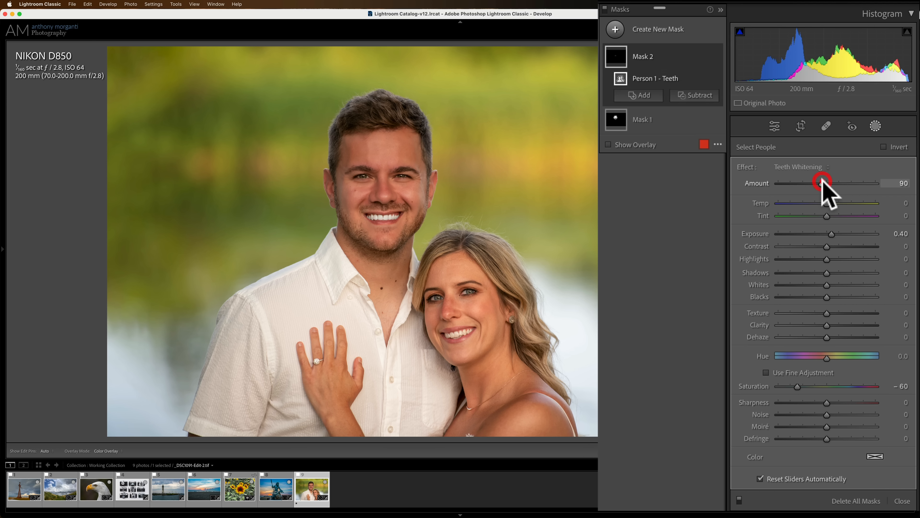
pyautogui.doubleClick(822, 183)
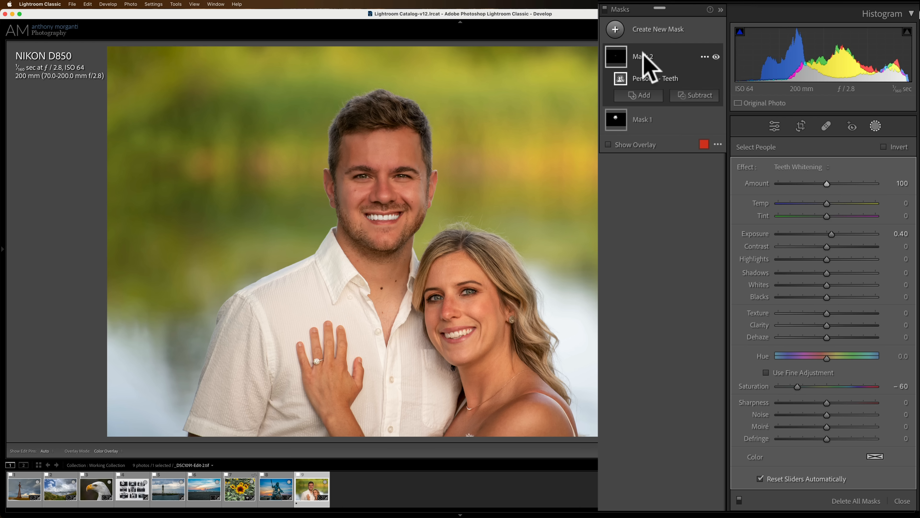
# Add a People mask of the woman's face skin, apply the Soften Skin (Lite) effect and hide the mask overlay
pyautogui.click(615, 29)
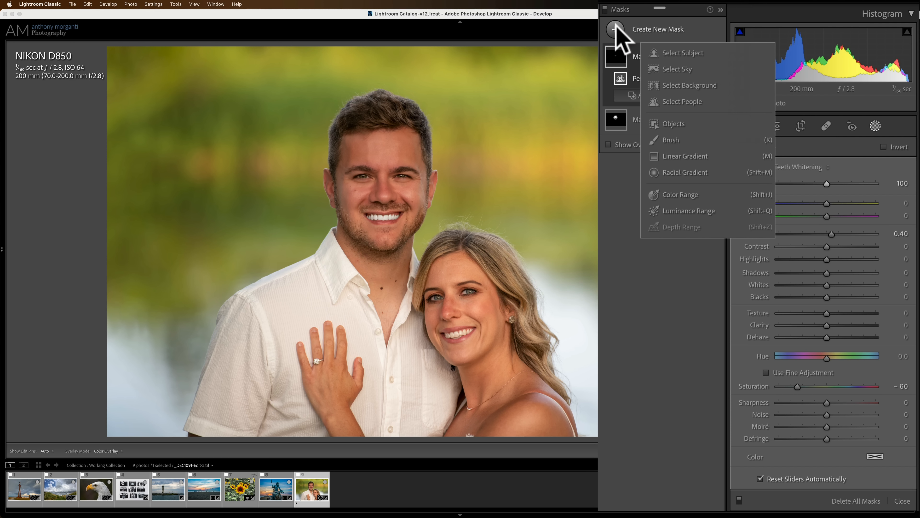
pyautogui.click(668, 101)
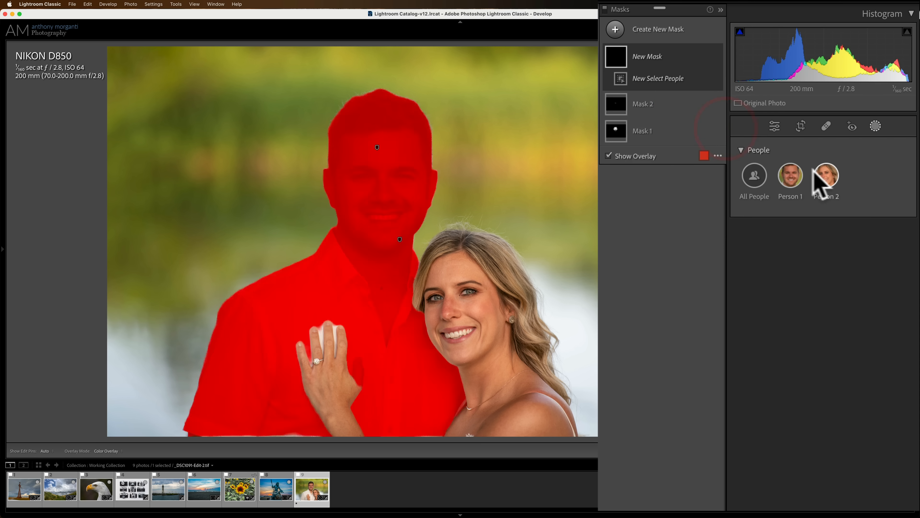
pyautogui.click(822, 174)
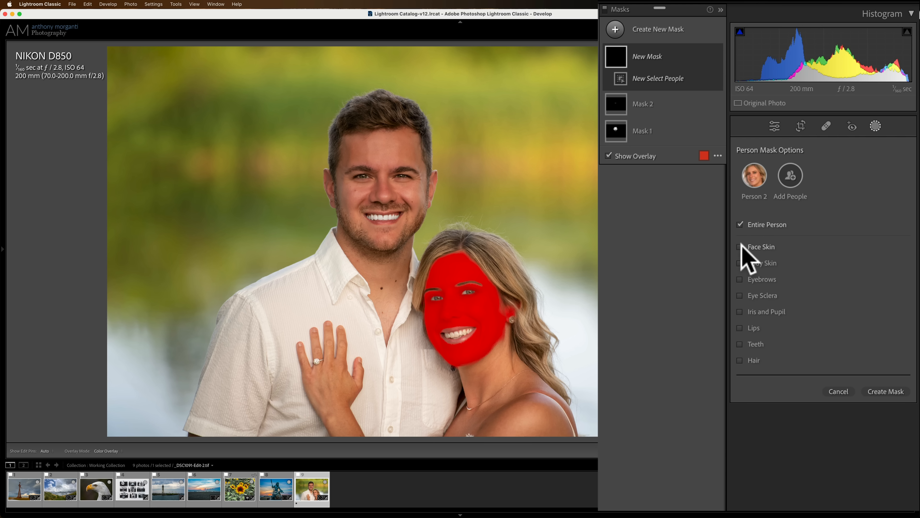
pyautogui.click(740, 247)
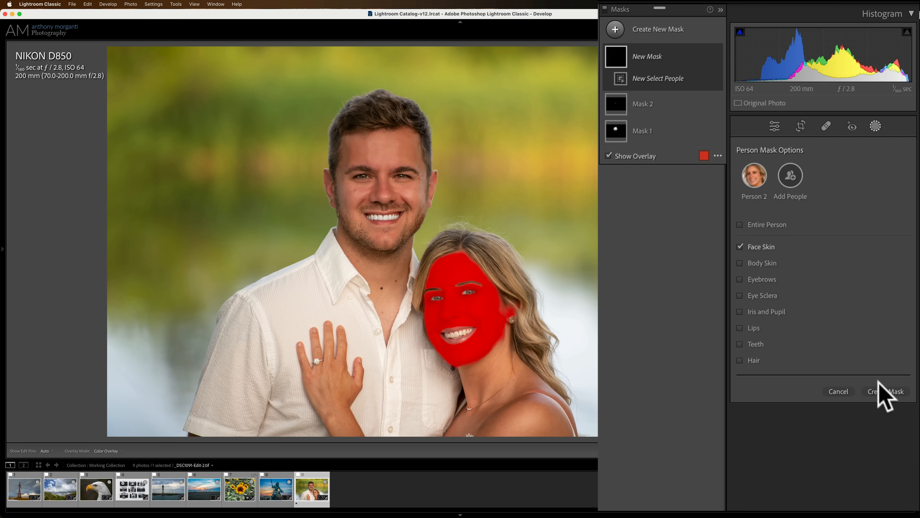
pyautogui.click(884, 391)
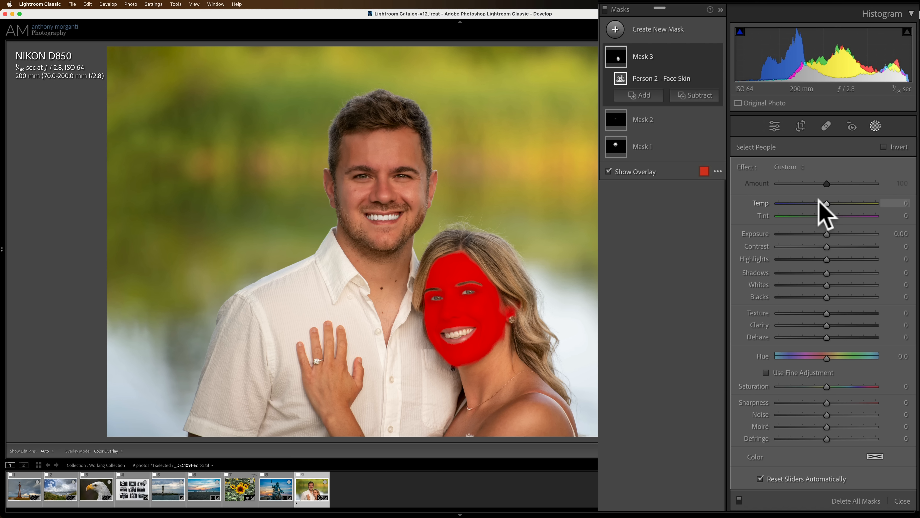
pyautogui.click(793, 168)
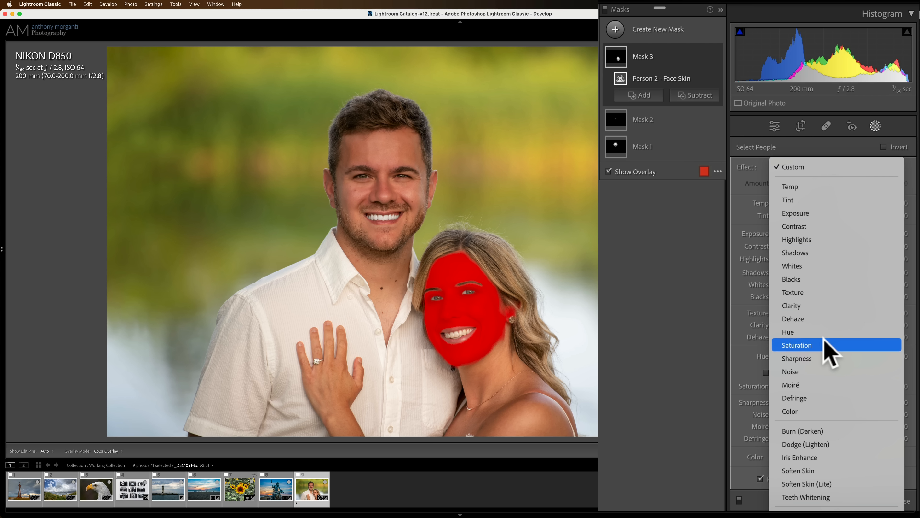
pyautogui.click(806, 484)
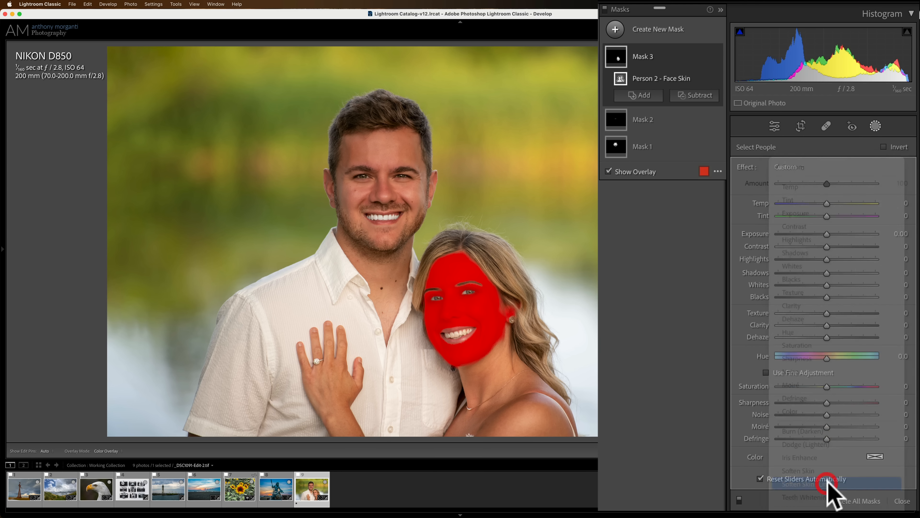
pyautogui.press('o')
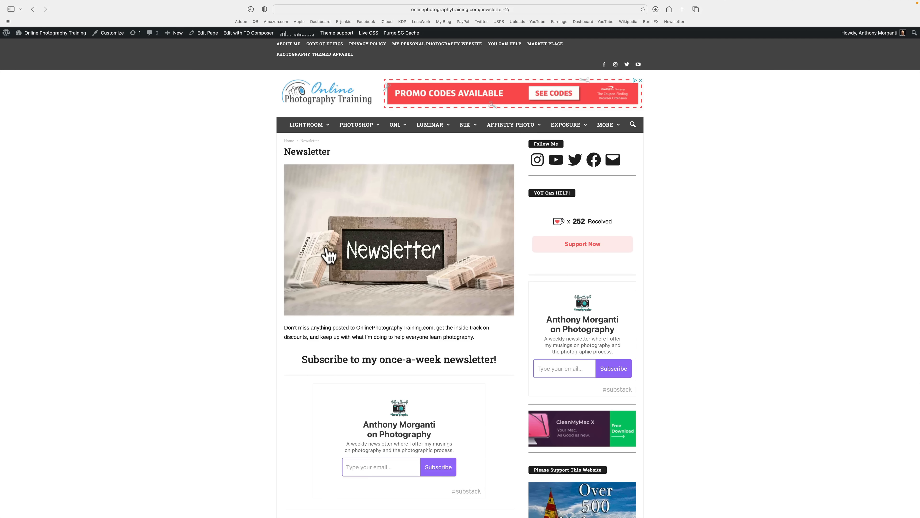
pyautogui.scroll(-5, 329, 255)
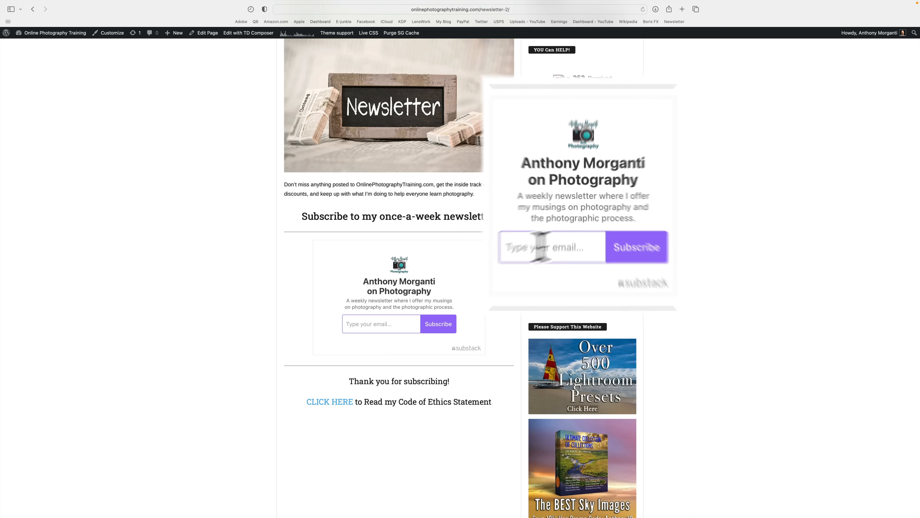
pyautogui.scroll(5, 567, 225)
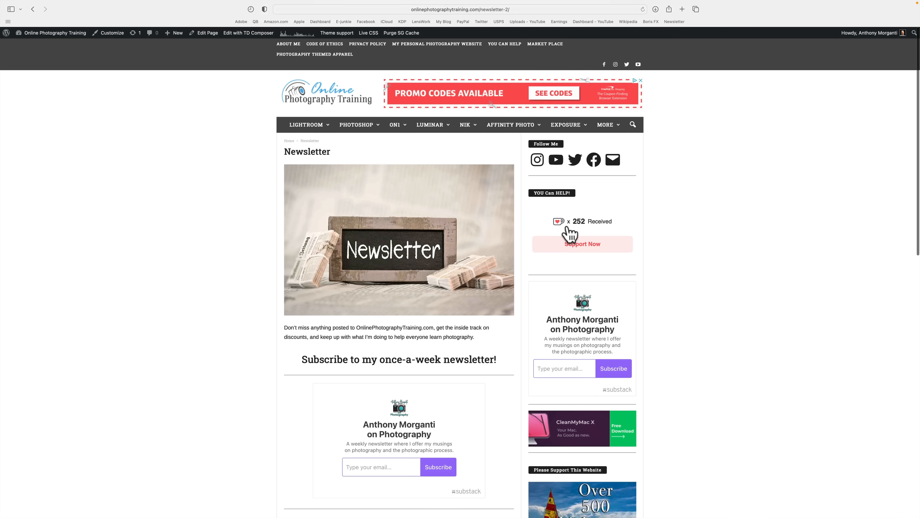